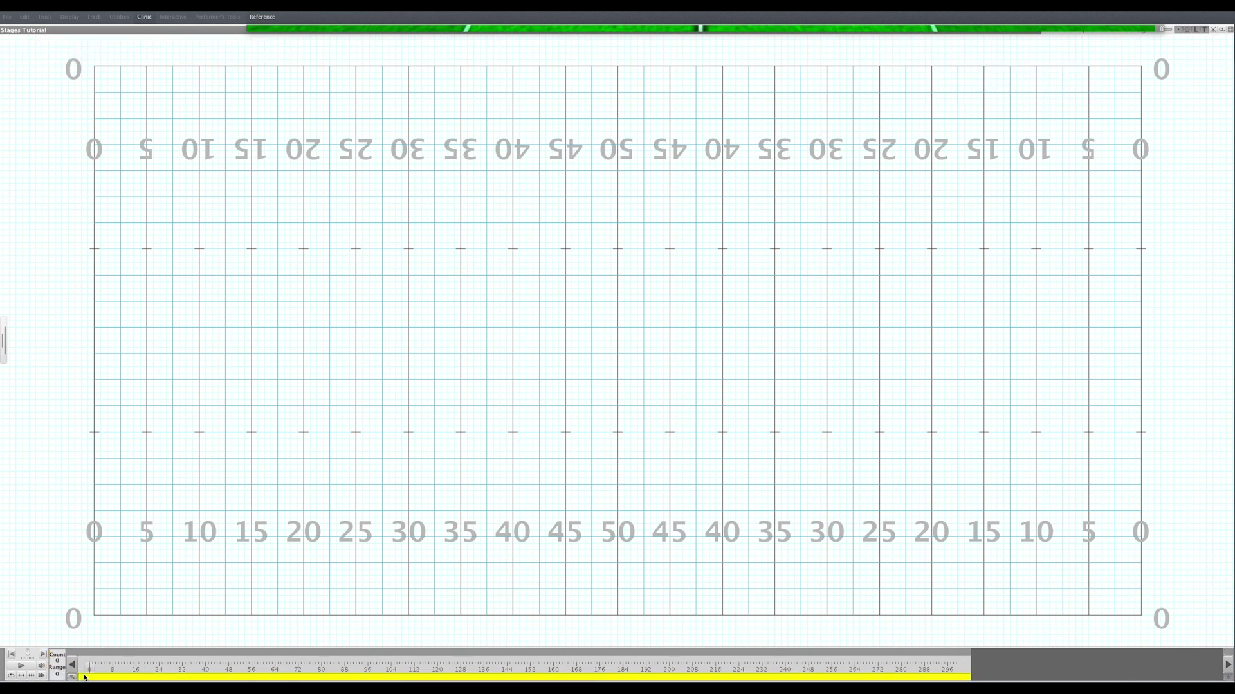
At count 16, place one performer at the 50-yard line centre and select it
{"action": "left_click", "coordinate": [135, 678]}
{"action": "left_click", "coordinate": [1228, 679]}
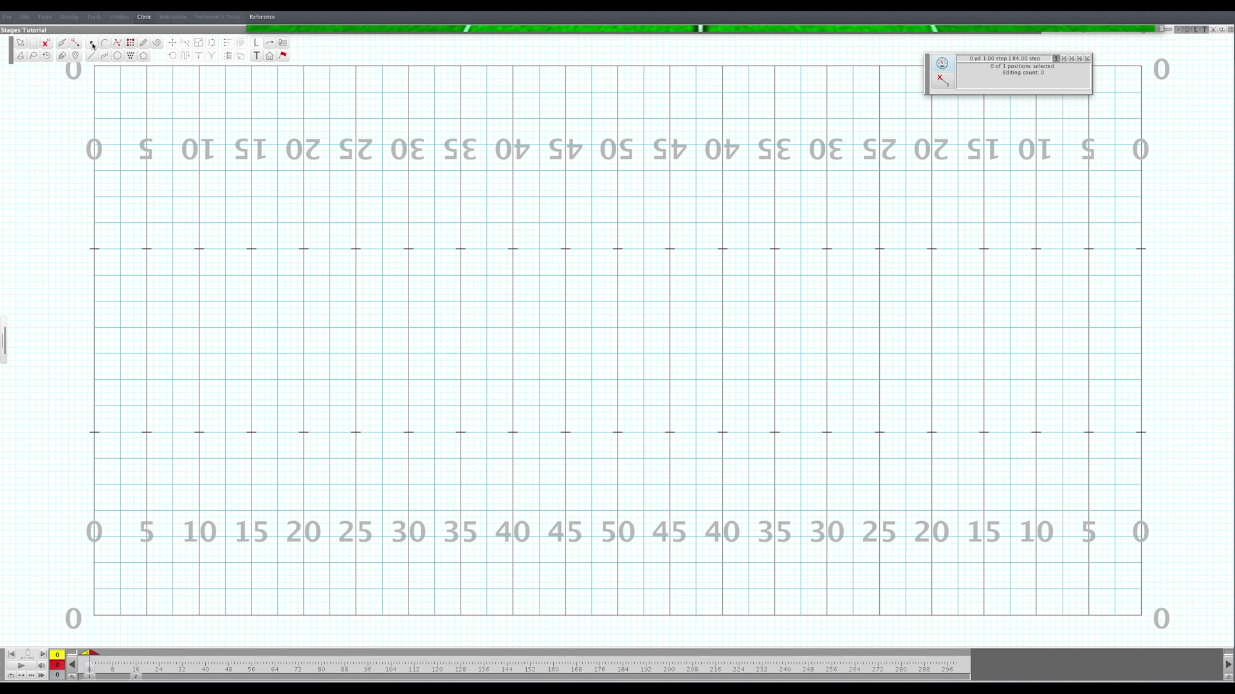
{"action": "left_click", "coordinate": [92, 43]}
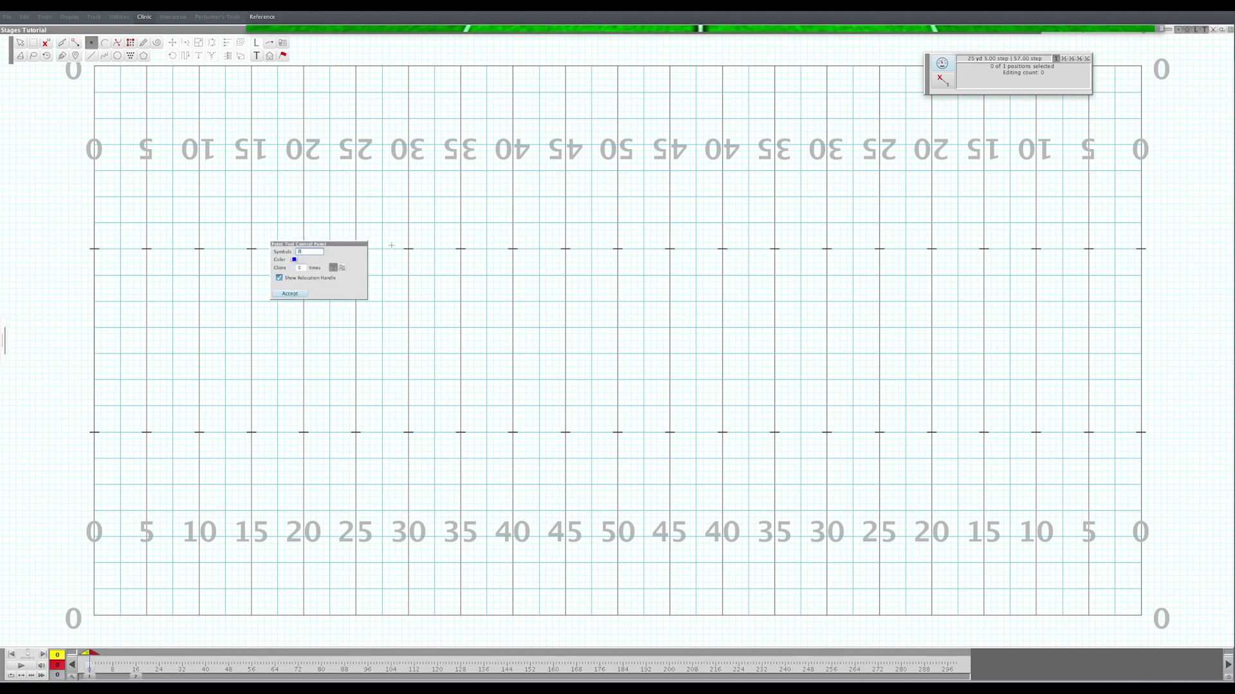
{"action": "left_click", "coordinate": [617, 329]}
{"action": "left_click", "coordinate": [290, 294]}
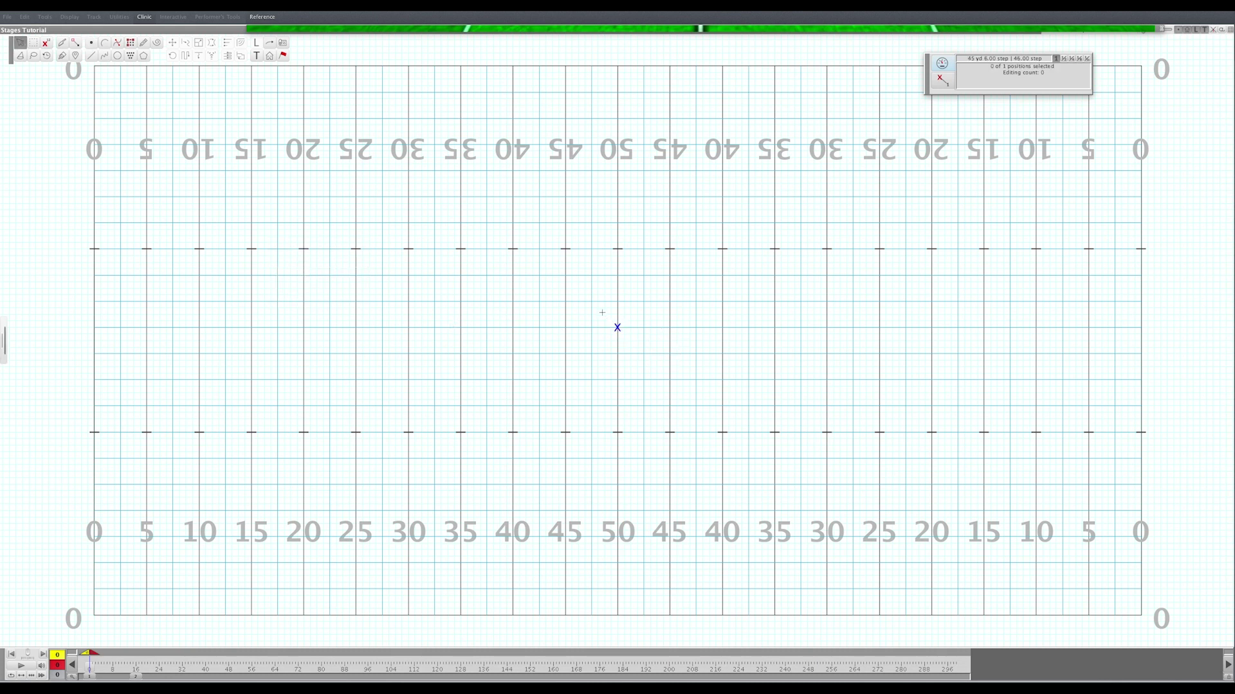
{"action": "left_click_drag", "start_coordinate": [602, 313], "coordinate": [623, 331]}
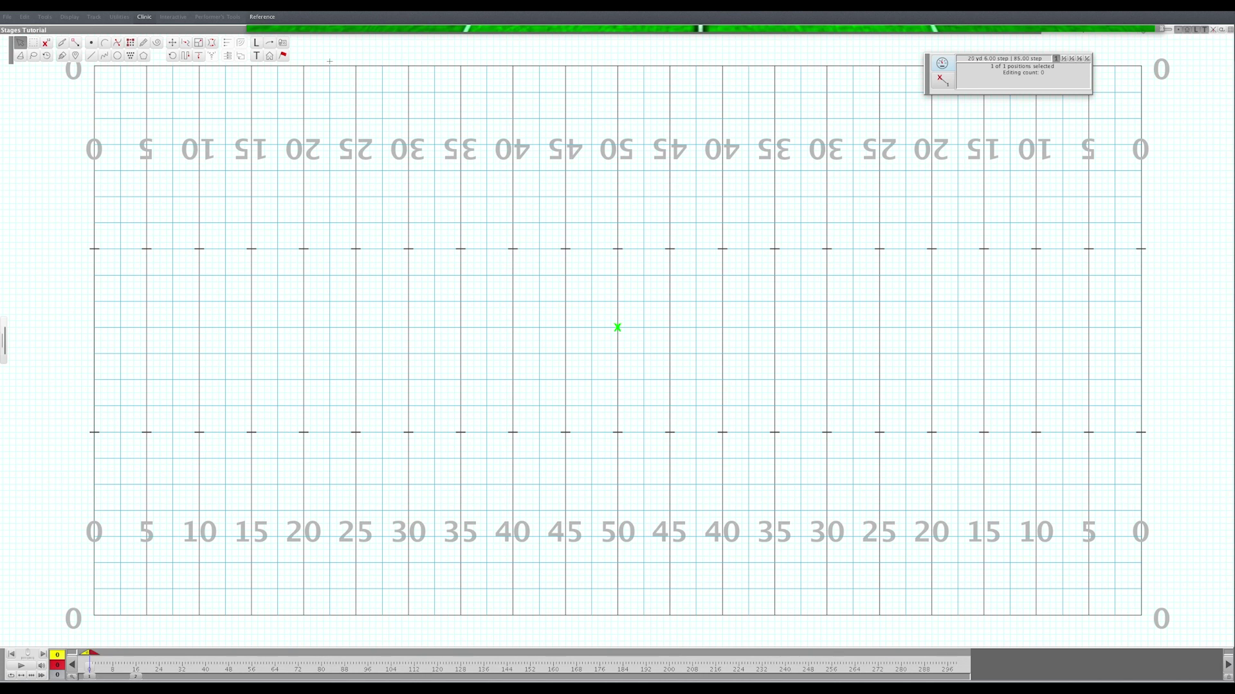
Give the midfield performer a Box shape prop measured in feet
{"action": "left_click", "coordinate": [282, 56]}
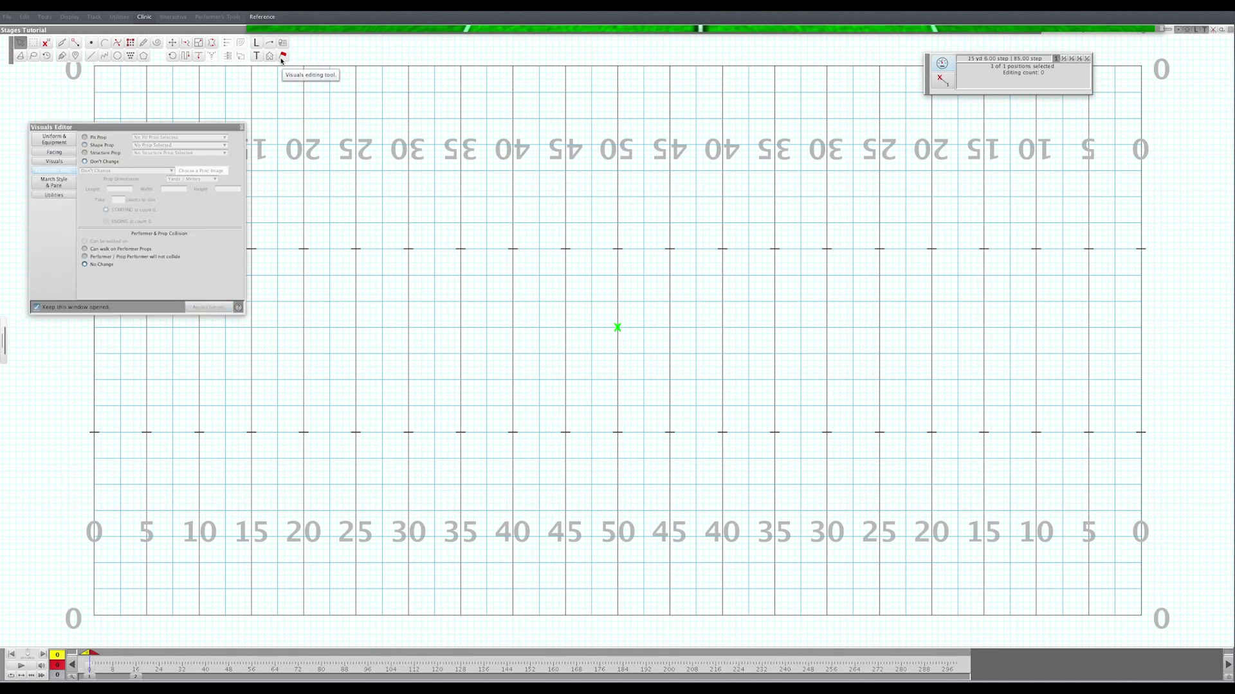
{"action": "left_click", "coordinate": [110, 147]}
{"action": "left_click", "coordinate": [159, 146]}
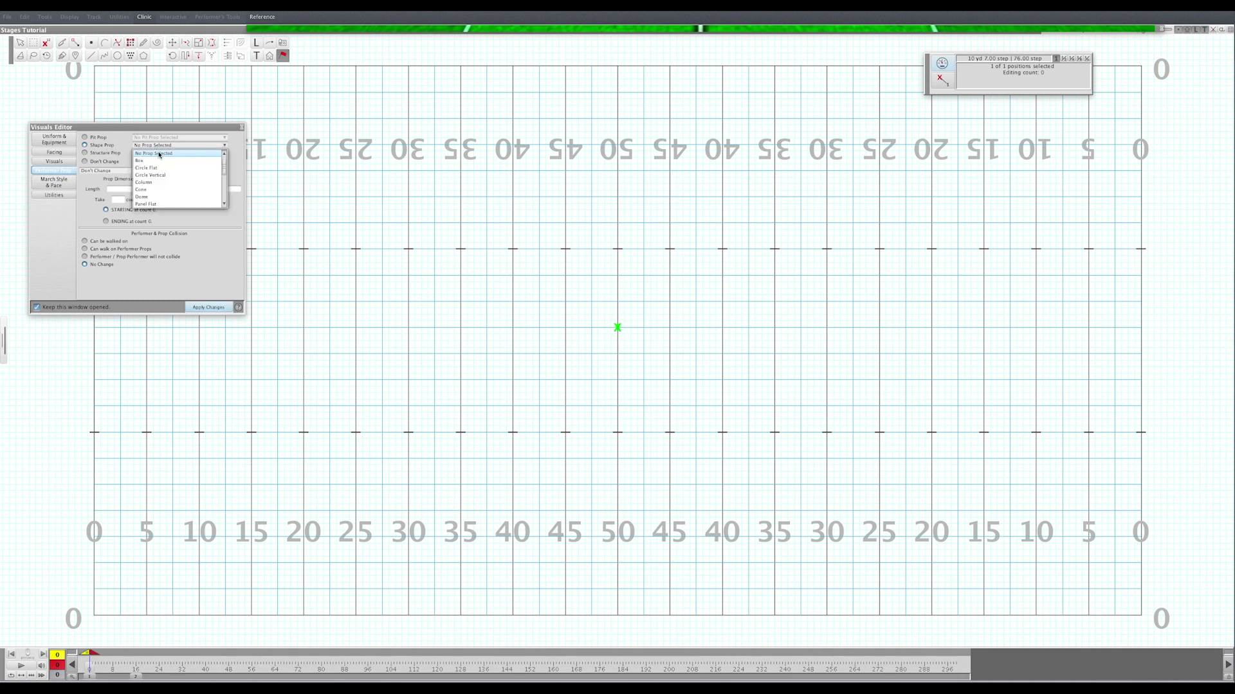
{"action": "left_click", "coordinate": [159, 161]}
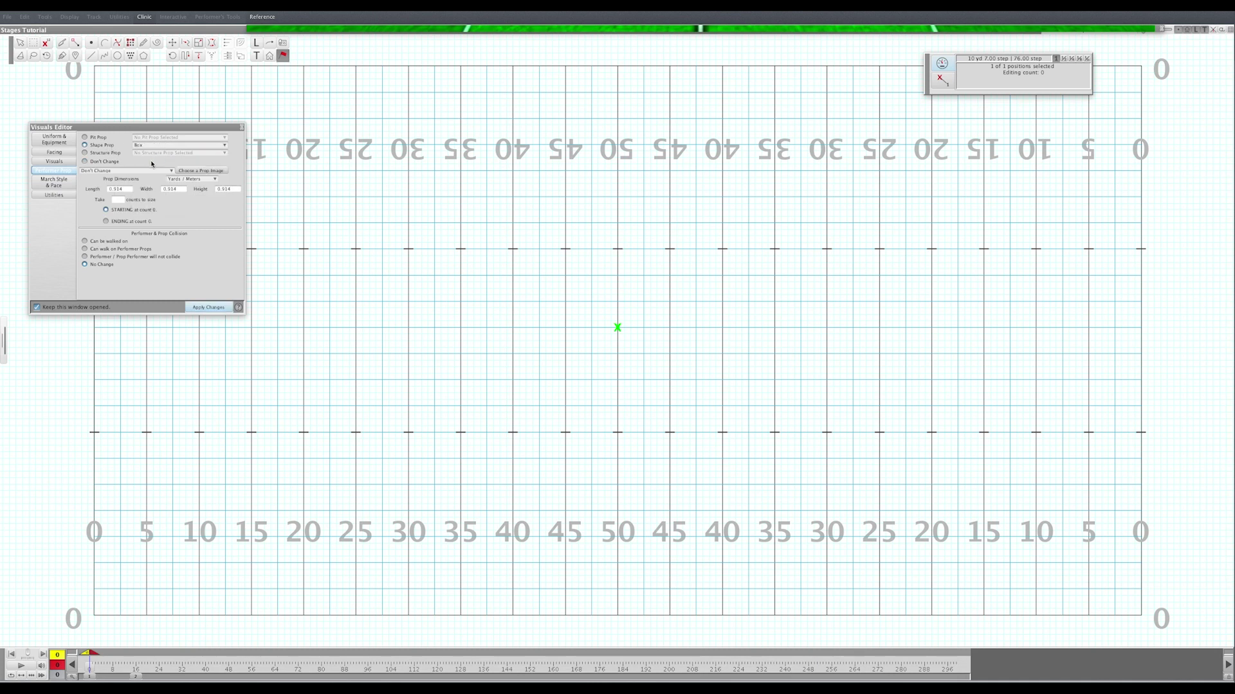
{"action": "left_click", "coordinate": [214, 179]}
{"action": "left_click", "coordinate": [193, 186]}
Size the box 10 ft long, 10 ft wide and 6 ft tall, apply it, and view in 3D
{"action": "double_click", "coordinate": [236, 189]}
{"action": "type", "text": "6"}
{"action": "double_click", "coordinate": [182, 189]}
{"action": "type", "text": "10"}
{"action": "double_click", "coordinate": [126, 190]}
{"action": "type", "text": "10"}
{"action": "double_click", "coordinate": [176, 189]}
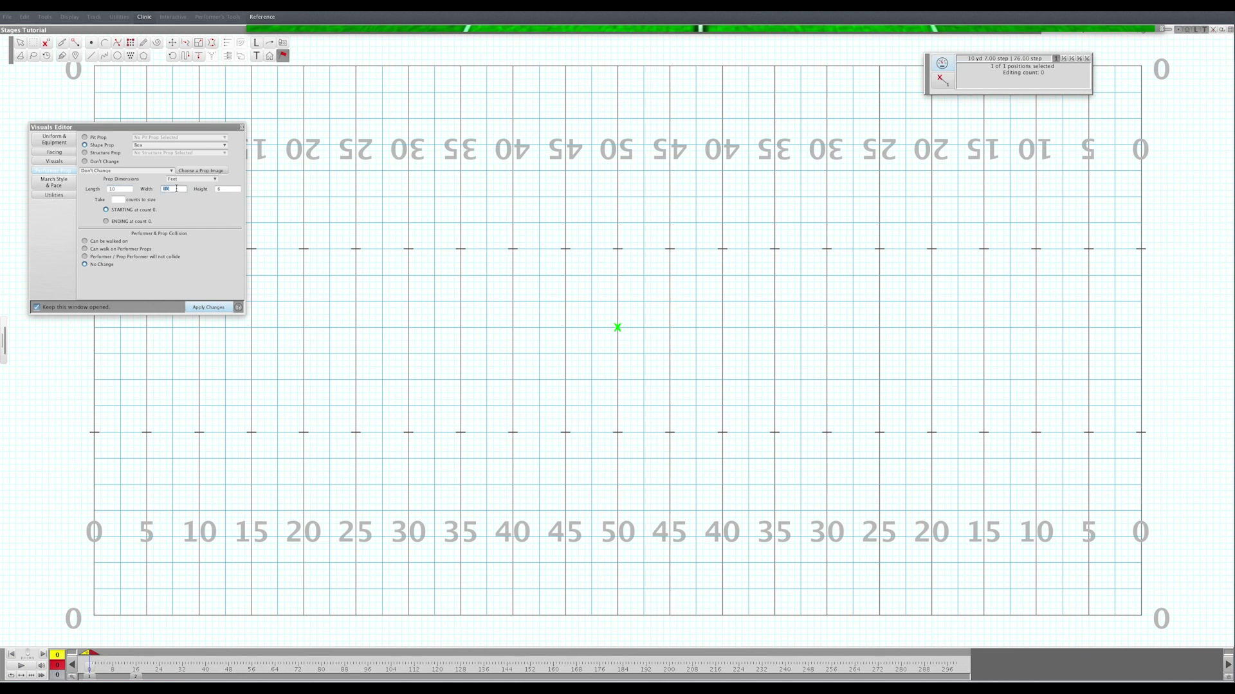
{"action": "left_click", "coordinate": [208, 308]}
{"action": "left_click", "coordinate": [484, 30]}
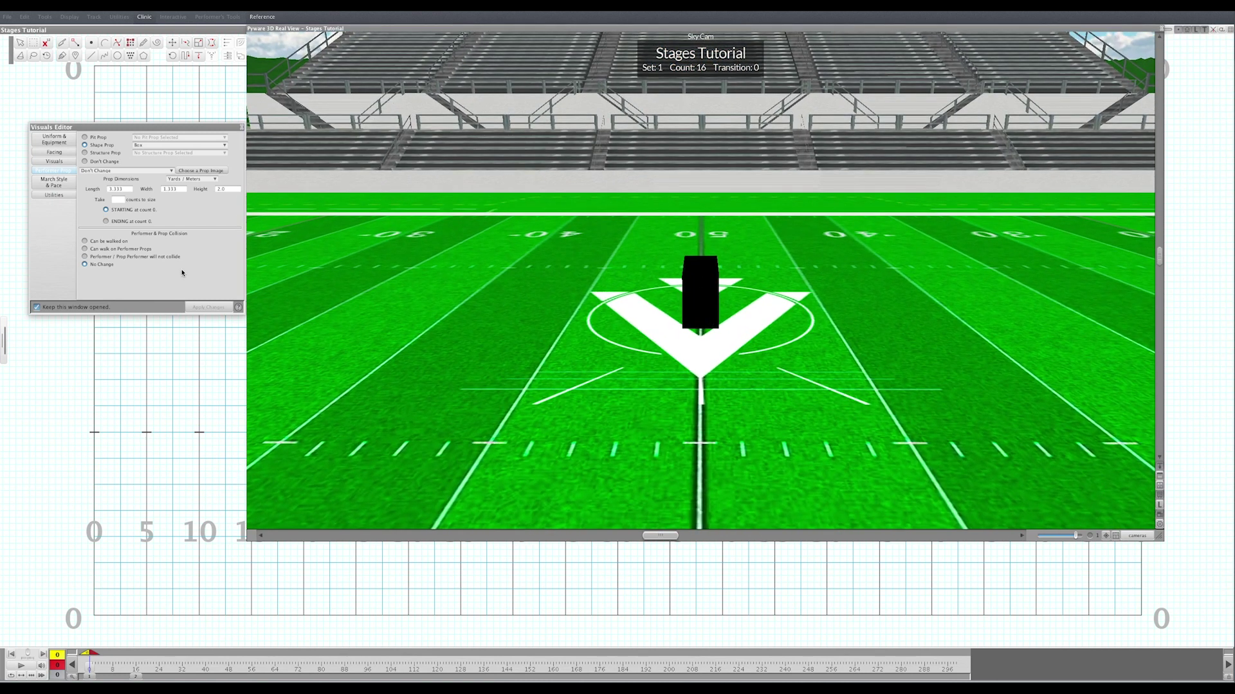
Set the box prop's facing direction to 270 degrees and close the Visuals Editor
{"action": "left_click", "coordinate": [62, 155]}
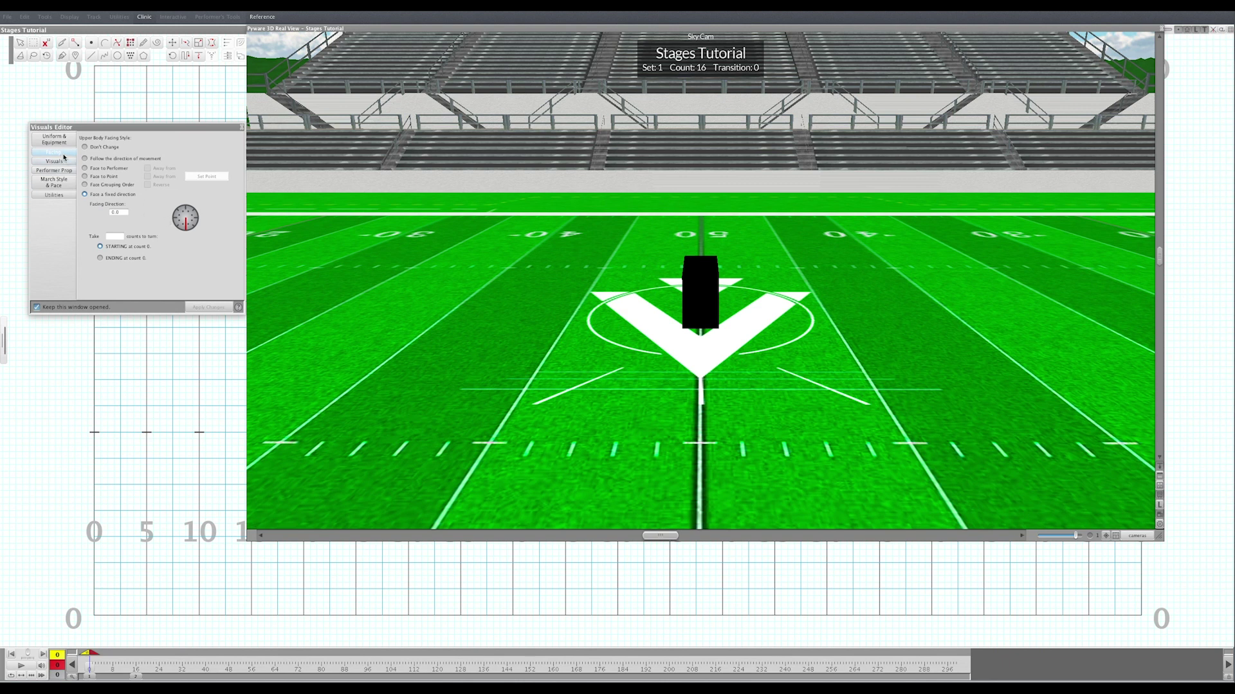
{"action": "left_click", "coordinate": [175, 219]}
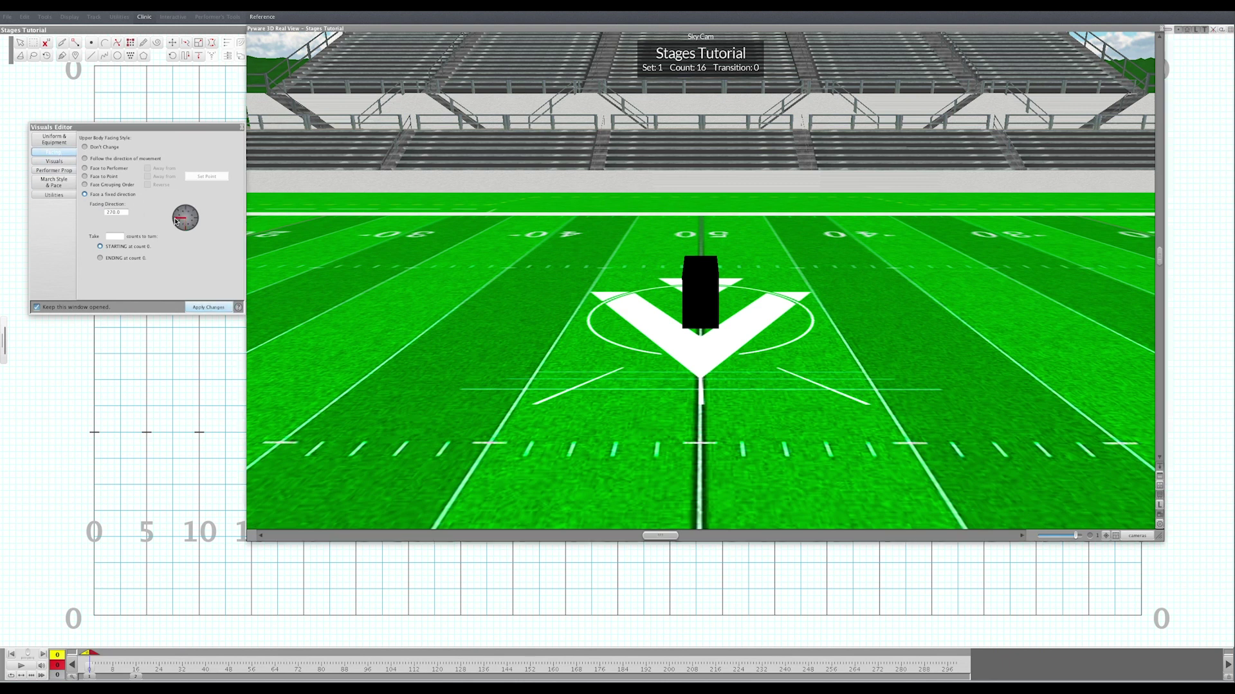
{"action": "left_click", "coordinate": [204, 308]}
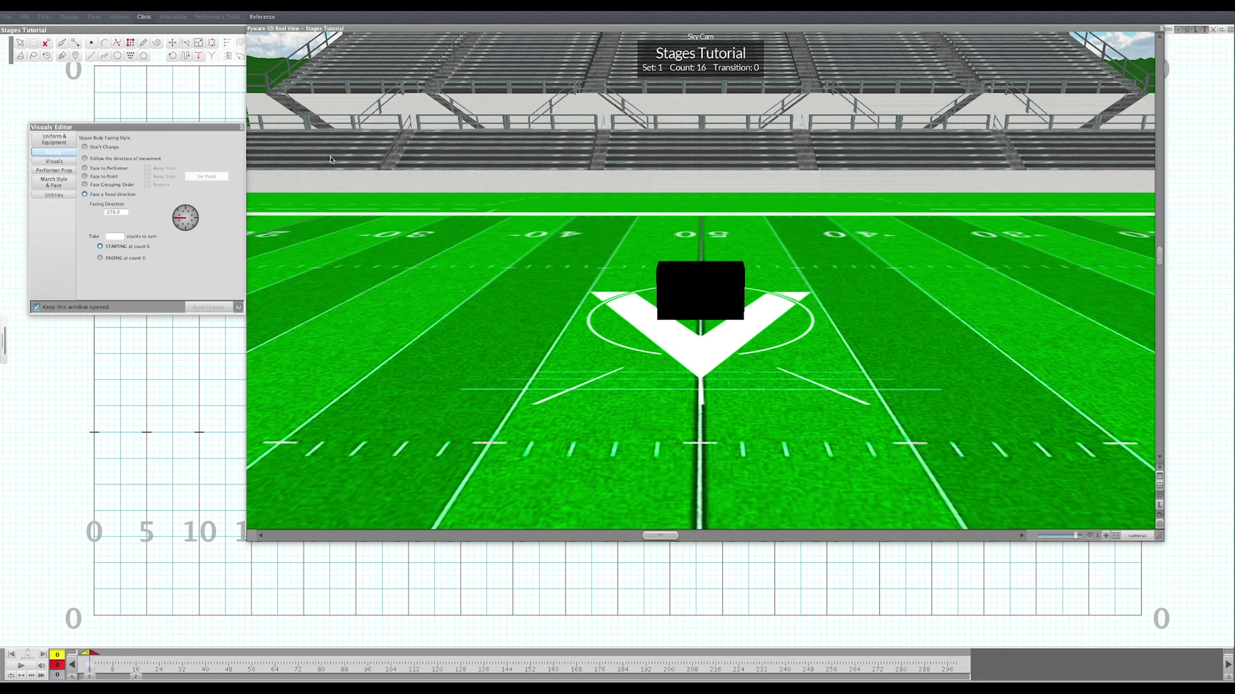
{"action": "left_click", "coordinate": [242, 127]}
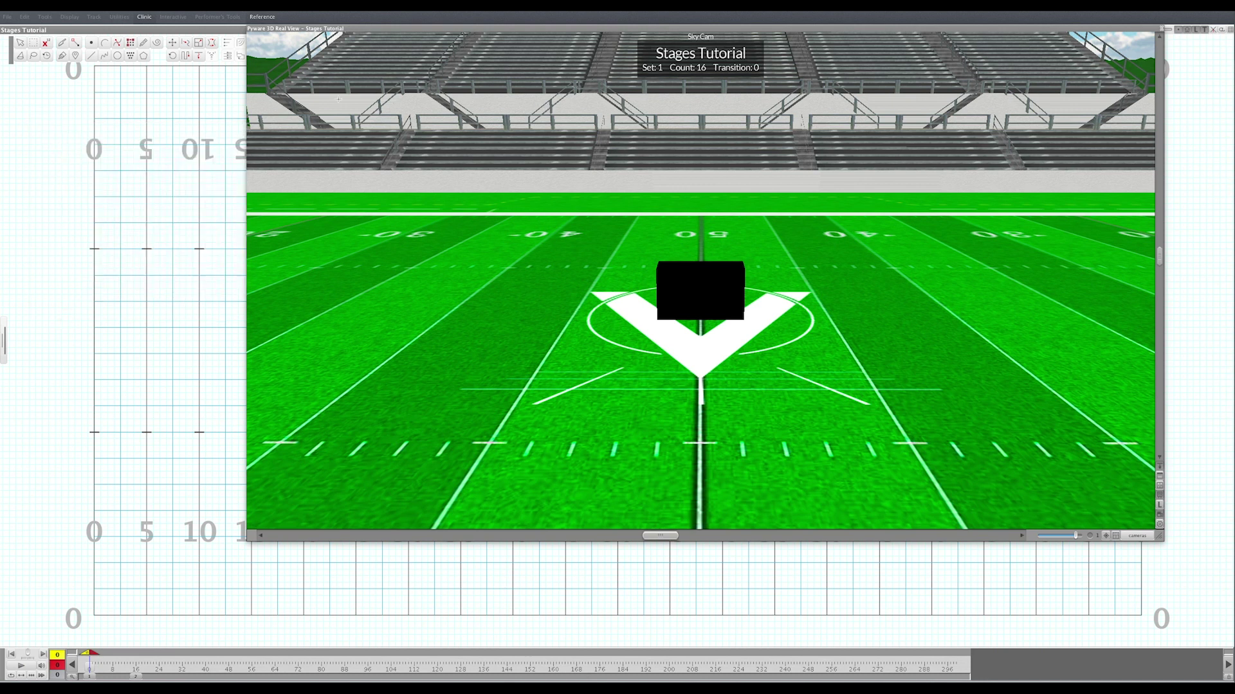
{"action": "double_click", "coordinate": [424, 29]}
Add performers on the left and right 45-yard lines, then select the two outer points
{"action": "left_click", "coordinate": [716, 340]}
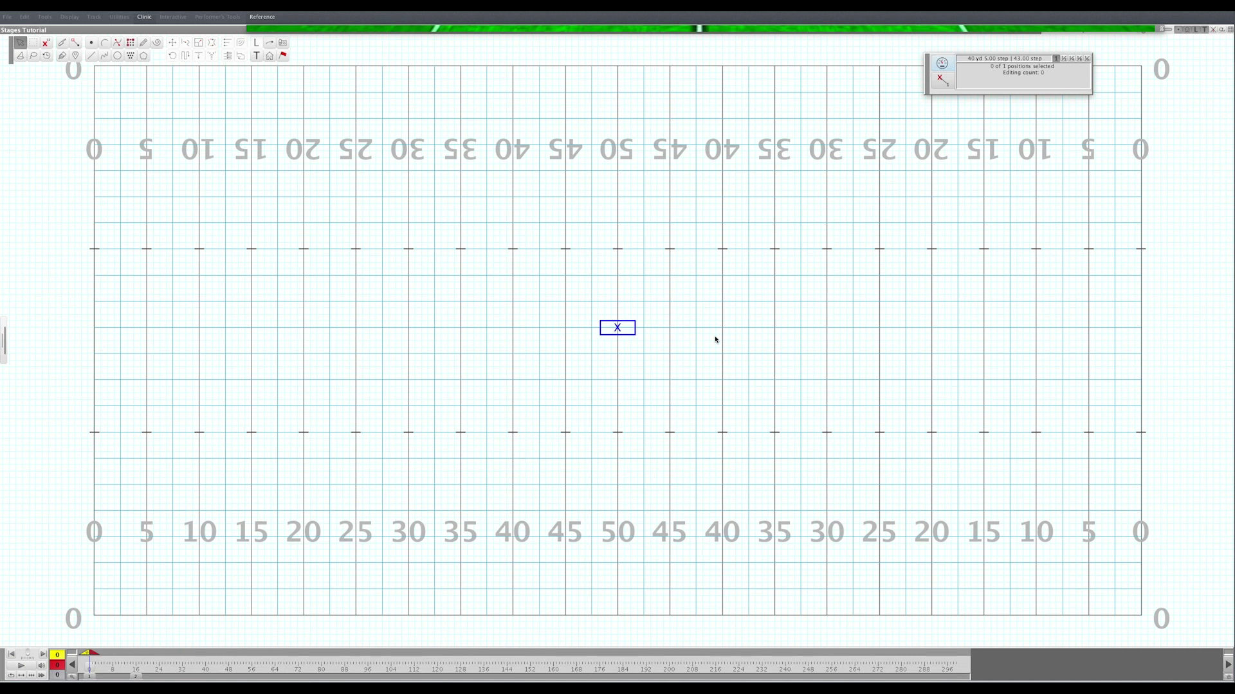
{"action": "double_click", "coordinate": [91, 43]}
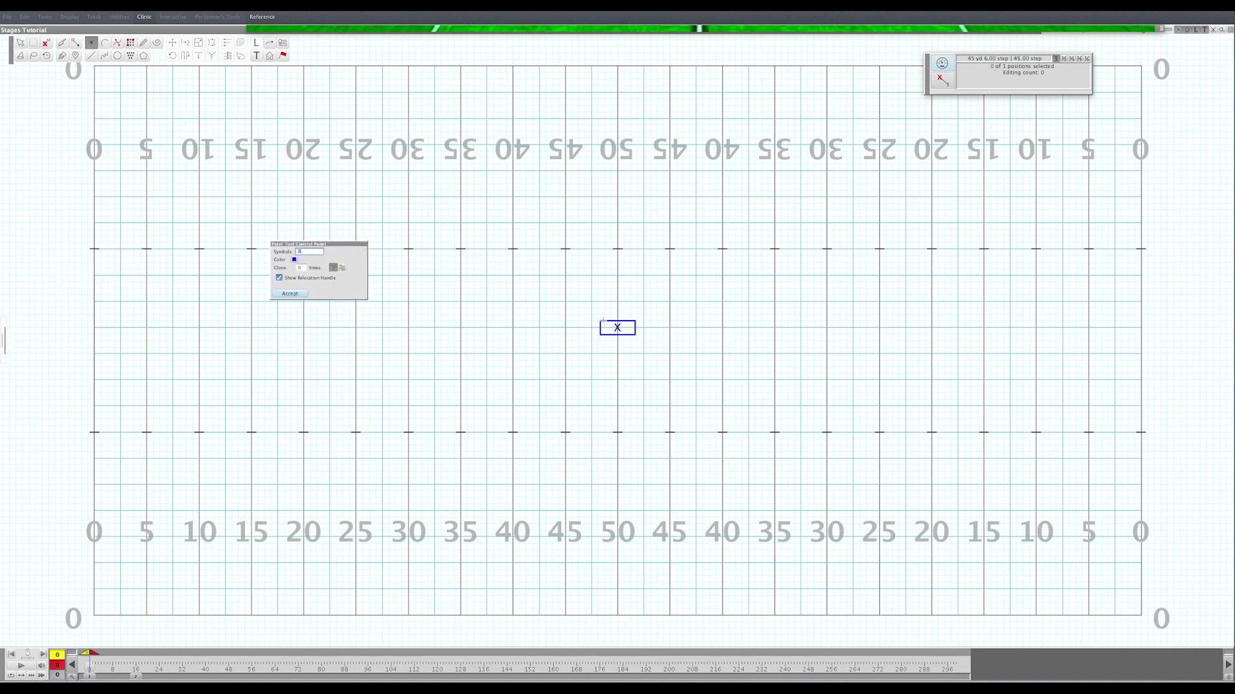
{"action": "left_click", "coordinate": [566, 328]}
{"action": "left_click", "coordinate": [670, 328]}
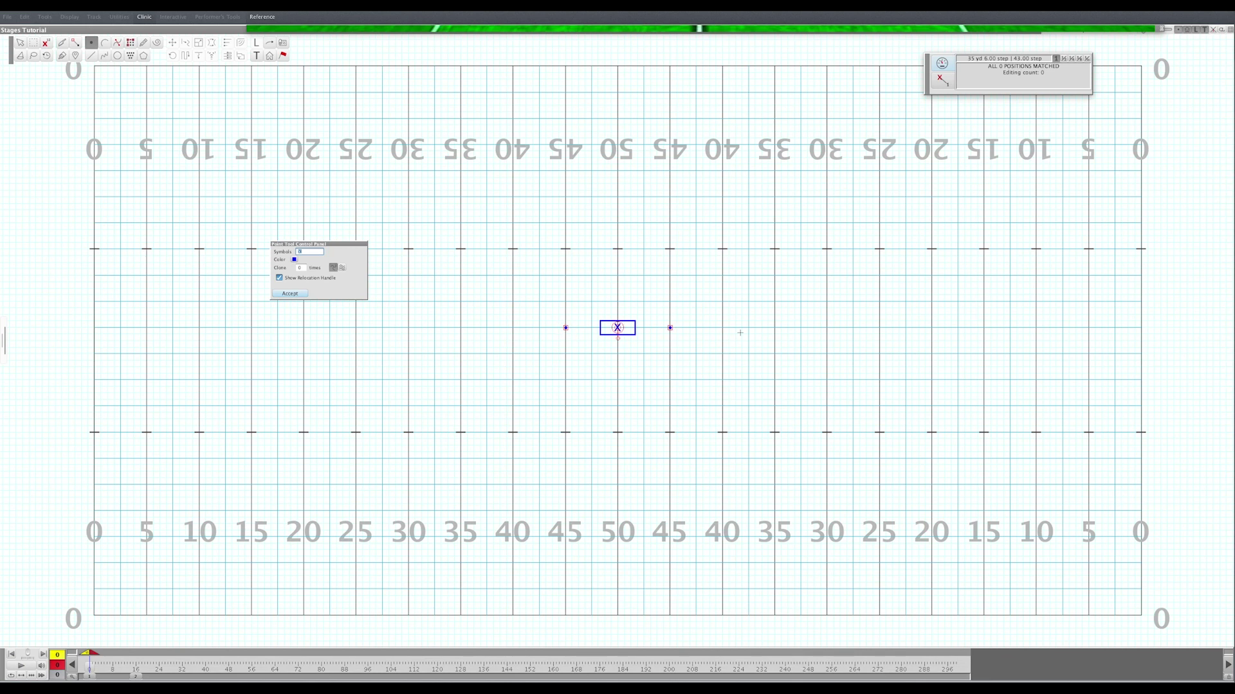
{"action": "left_click", "coordinate": [290, 294]}
{"action": "left_click", "coordinate": [646, 33]}
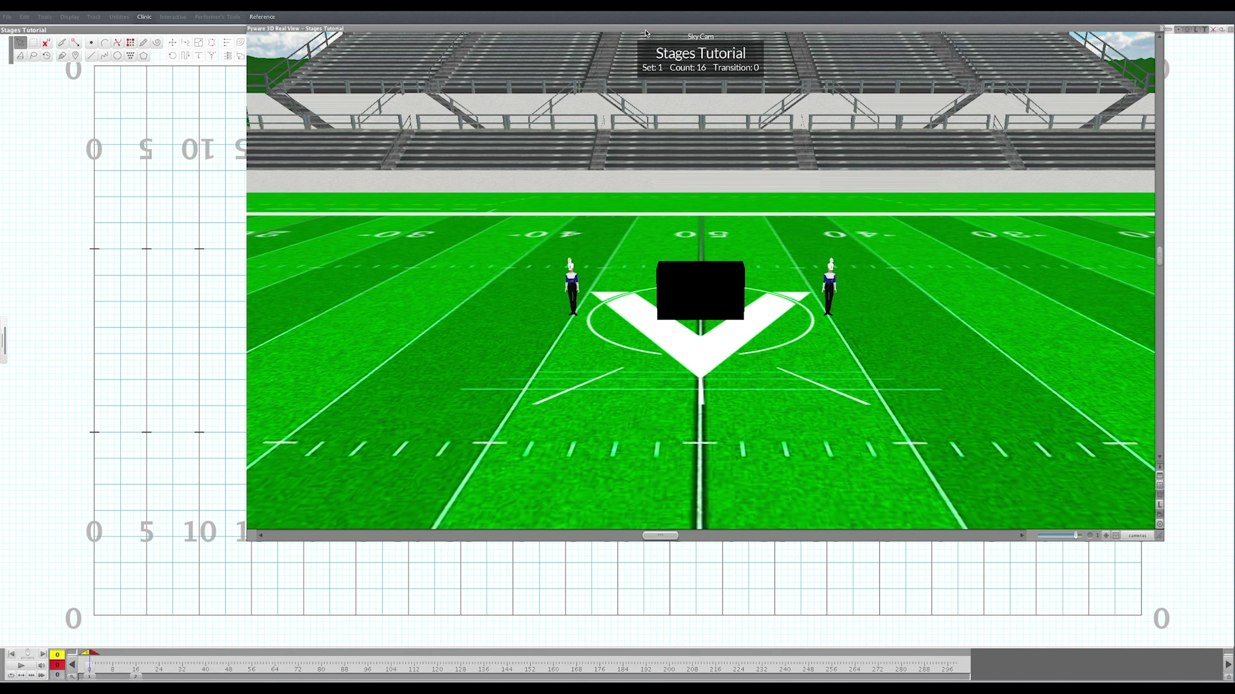
{"action": "left_click", "coordinate": [645, 32]}
{"action": "left_click_drag", "start_coordinate": [552, 314], "coordinate": [575, 342]}
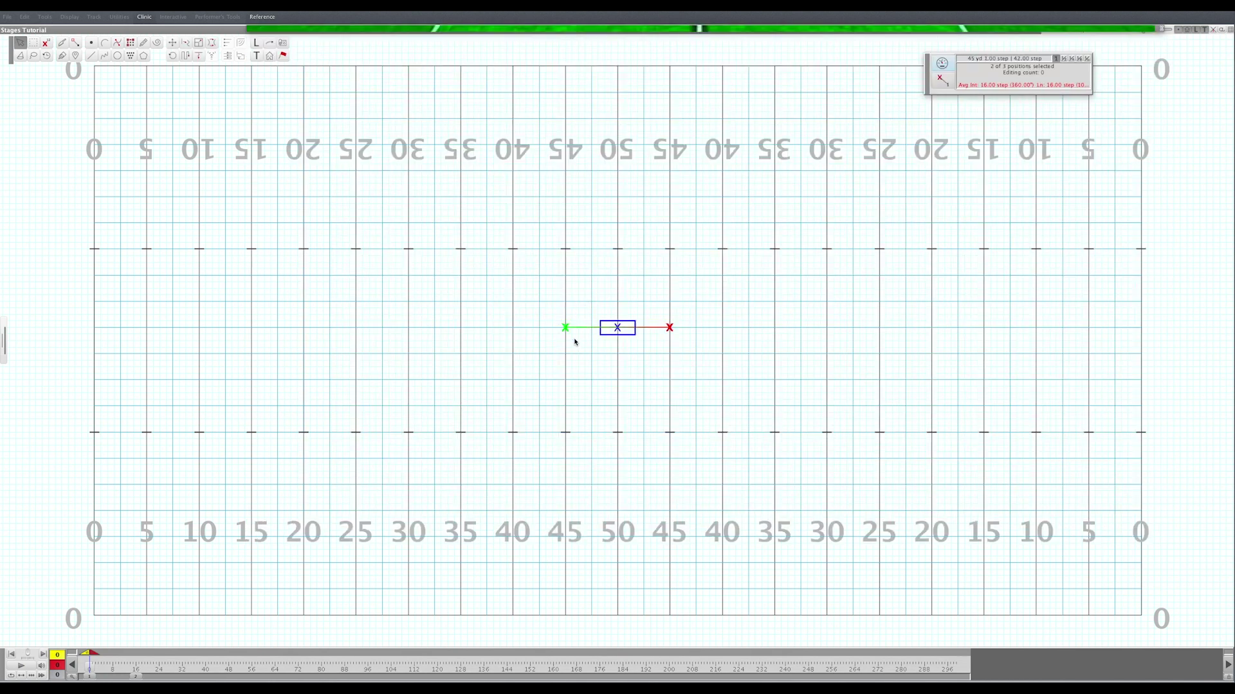
Give both outer performers a structural Ramp prop with dimensions in feet
{"action": "left_click", "coordinate": [284, 58]}
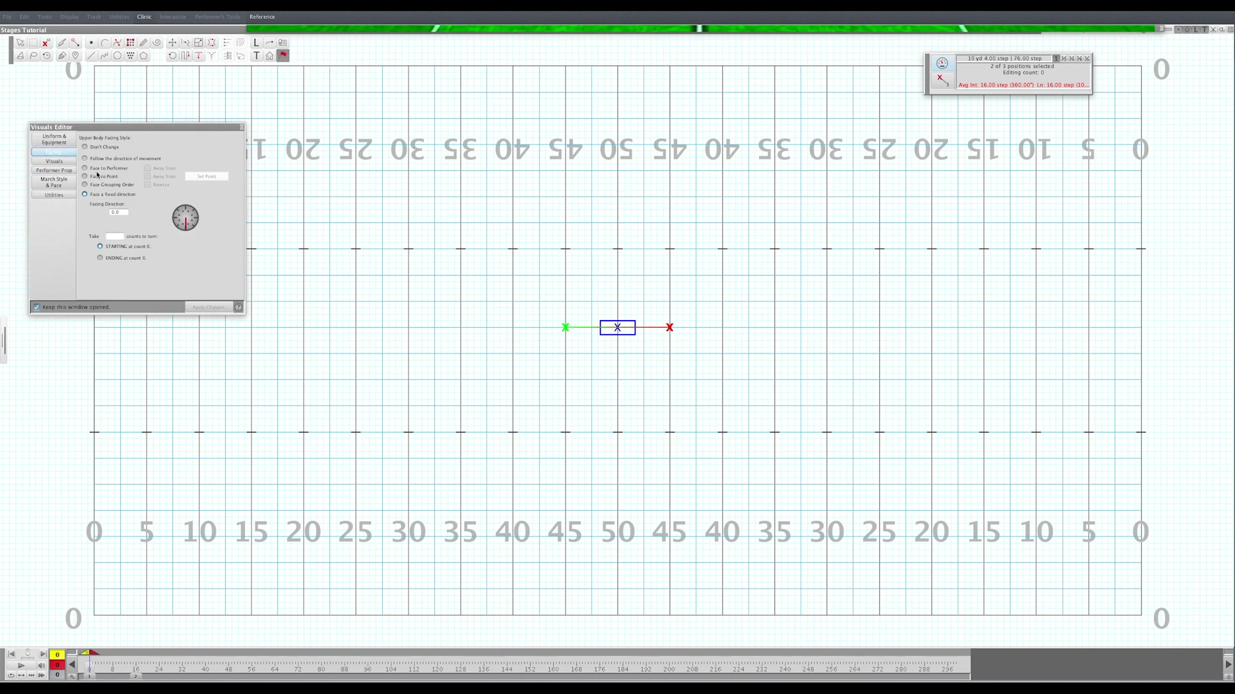
{"action": "left_click", "coordinate": [54, 170]}
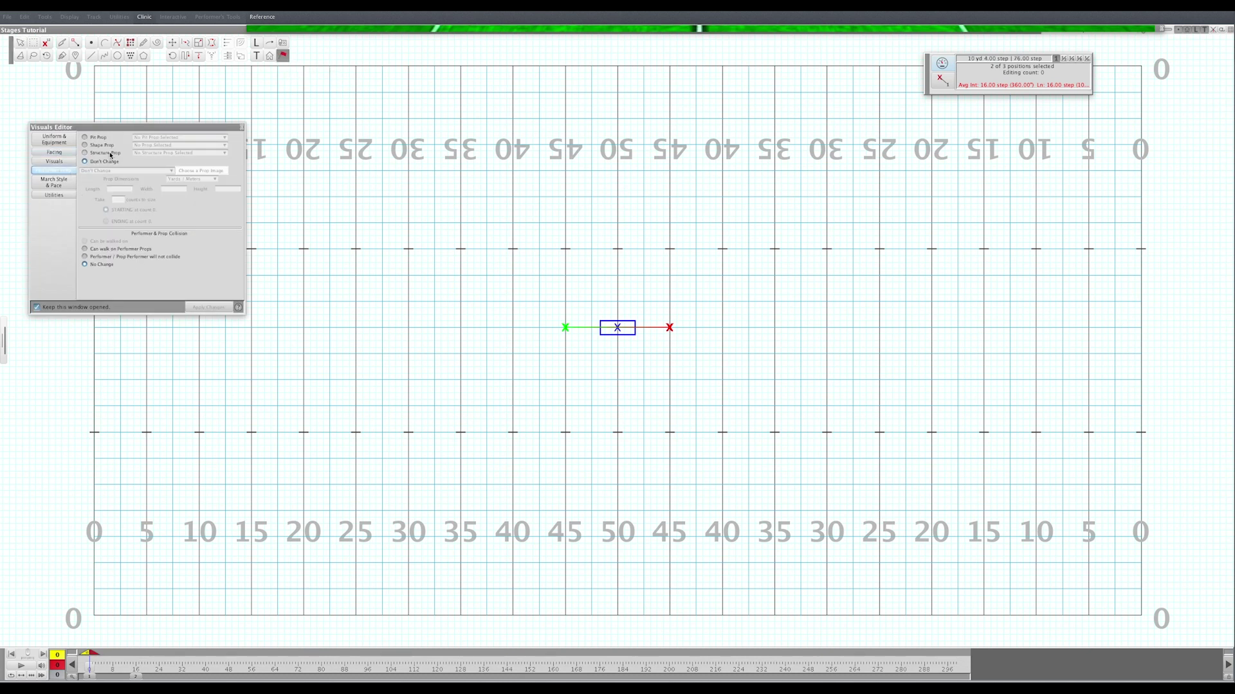
{"action": "left_click", "coordinate": [111, 154]}
{"action": "left_click", "coordinate": [212, 155]}
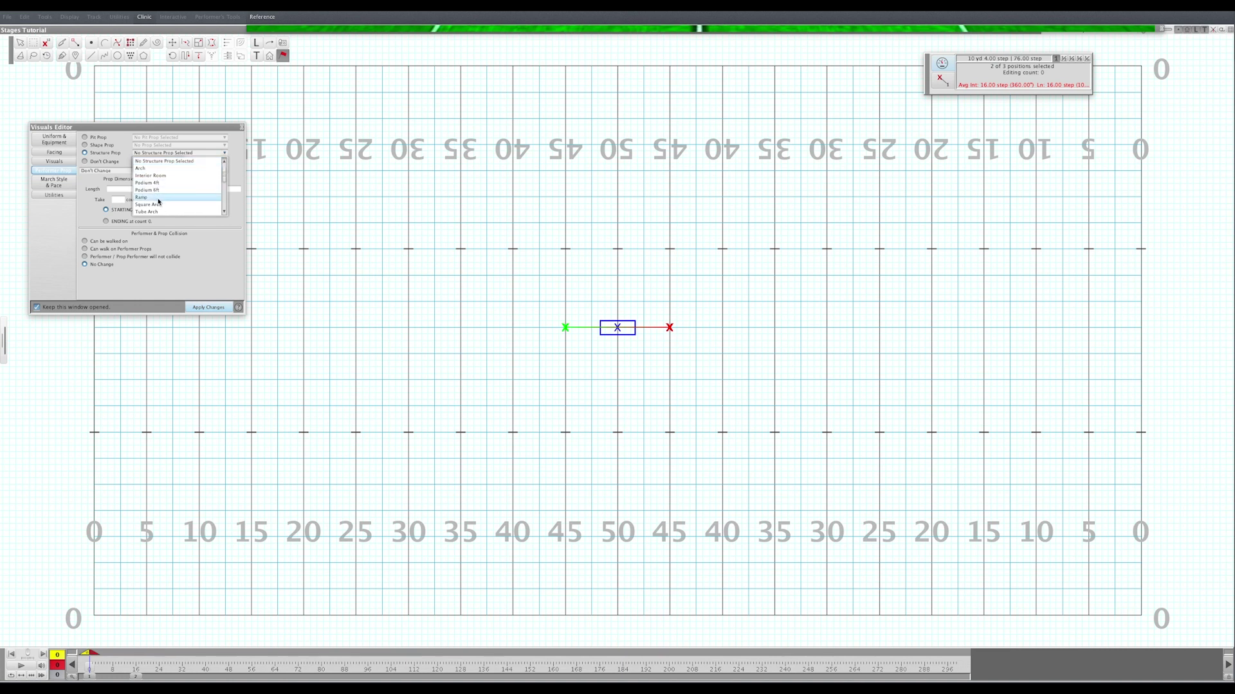
{"action": "left_click", "coordinate": [145, 199]}
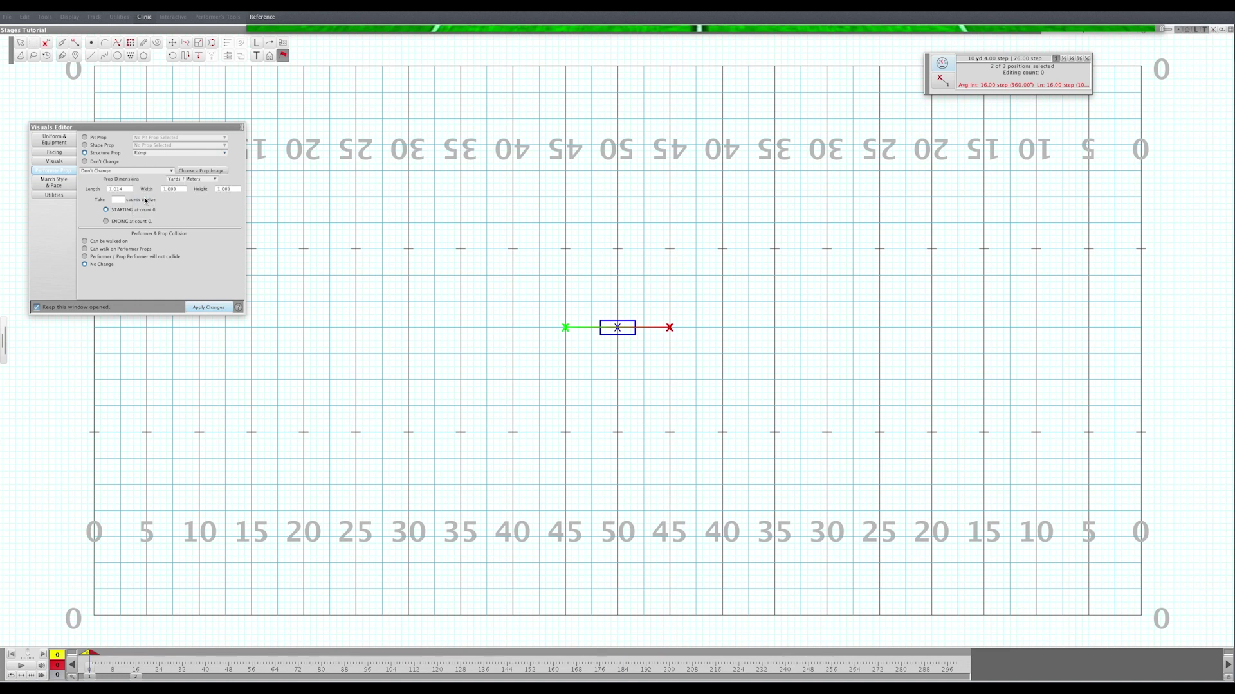
{"action": "left_click", "coordinate": [215, 180]}
{"action": "left_click", "coordinate": [210, 196]}
Size the ramps 10 ft long, 4 ft wide and 6 ft tall, apply, and view in 3D
{"action": "double_click", "coordinate": [231, 190]}
{"action": "type", "text": "6"}
{"action": "double_click", "coordinate": [181, 189]}
{"action": "type", "text": "4"}
{"action": "double_click", "coordinate": [124, 189]}
{"action": "type", "text": "10"}
{"action": "left_click", "coordinate": [197, 308]}
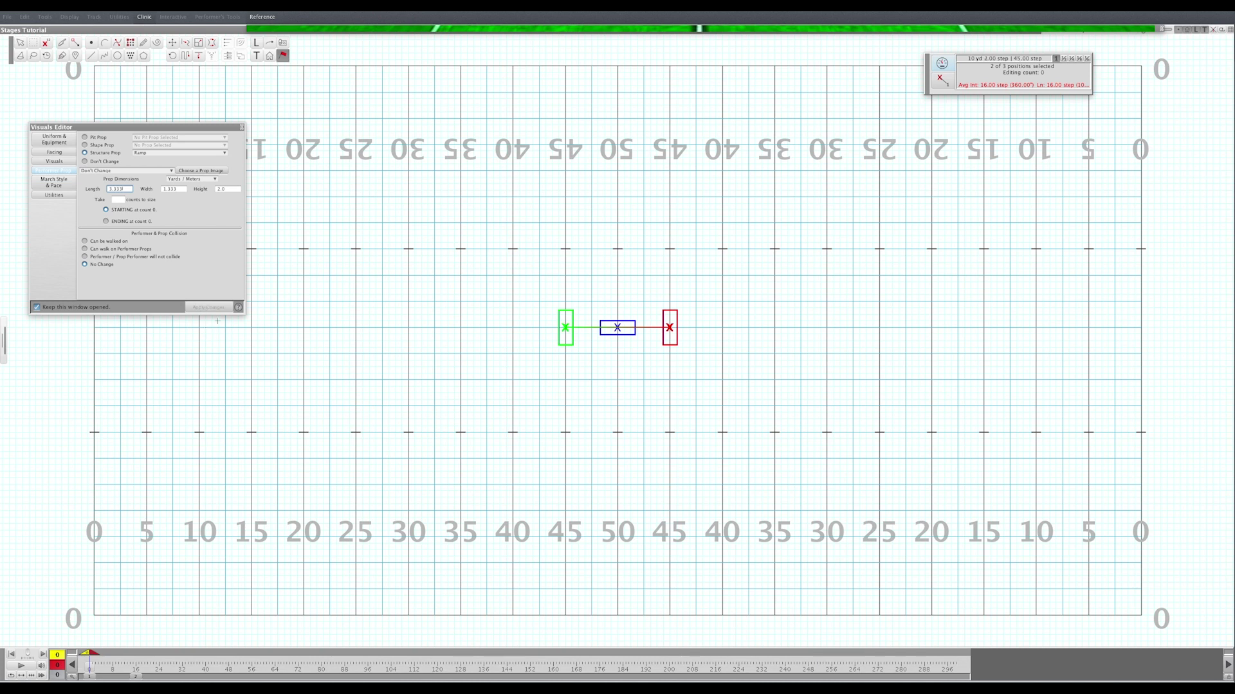
{"action": "left_click", "coordinate": [430, 30]}
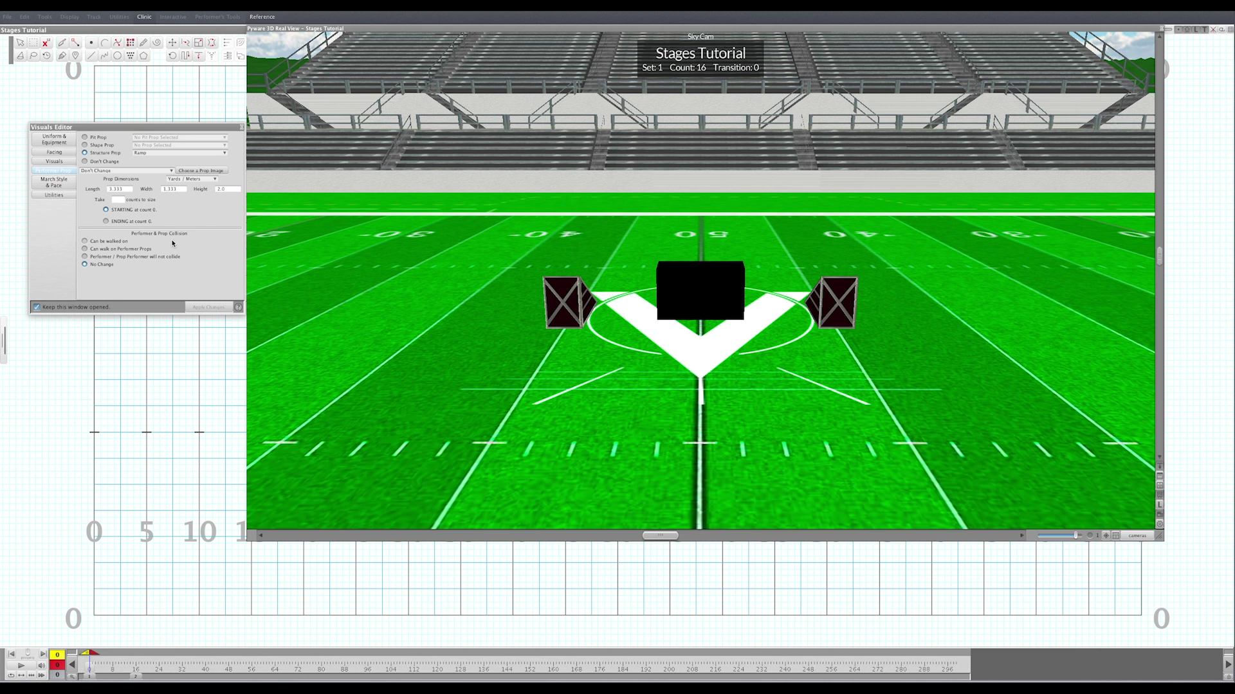
Set both ramps to a fixed facing direction of 90 degrees
{"action": "left_click", "coordinate": [68, 155]}
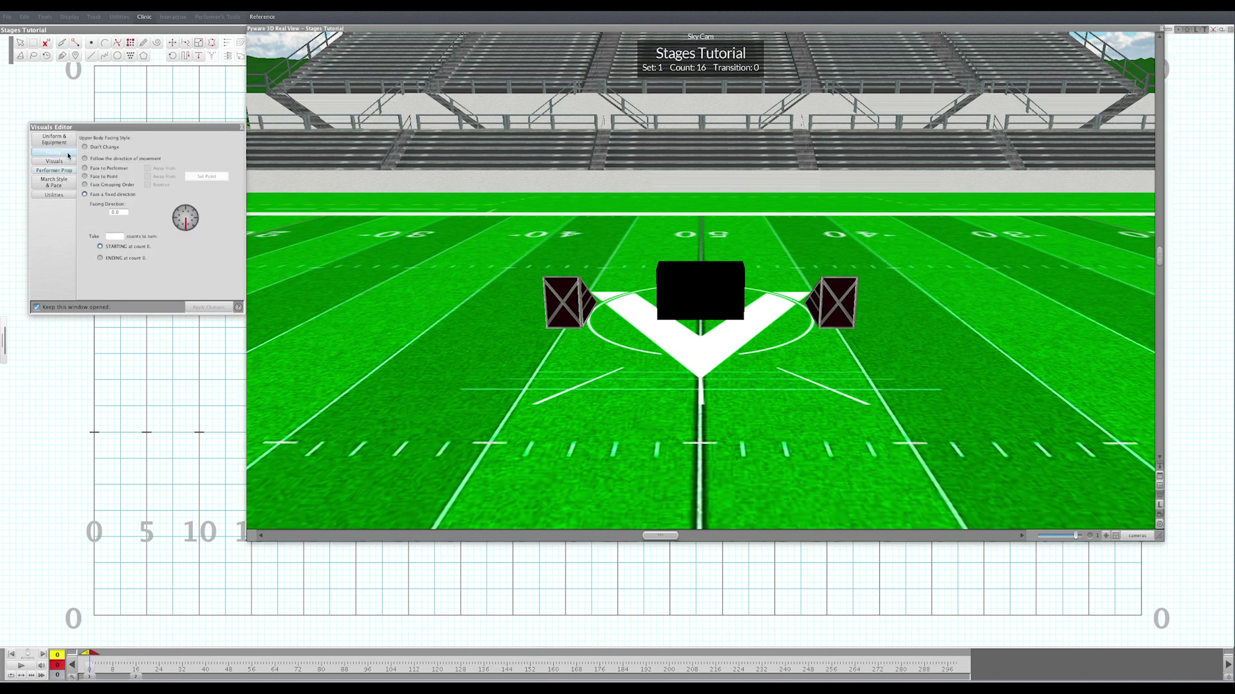
{"action": "left_click", "coordinate": [195, 221]}
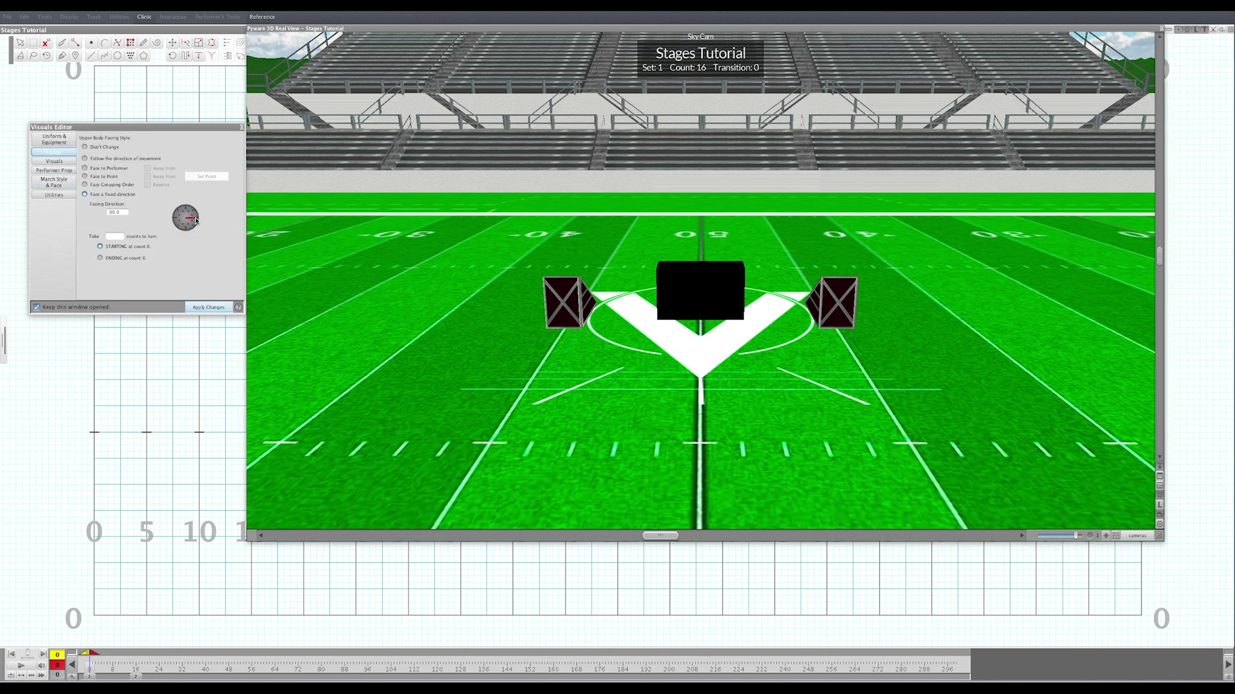
{"action": "left_click", "coordinate": [201, 306]}
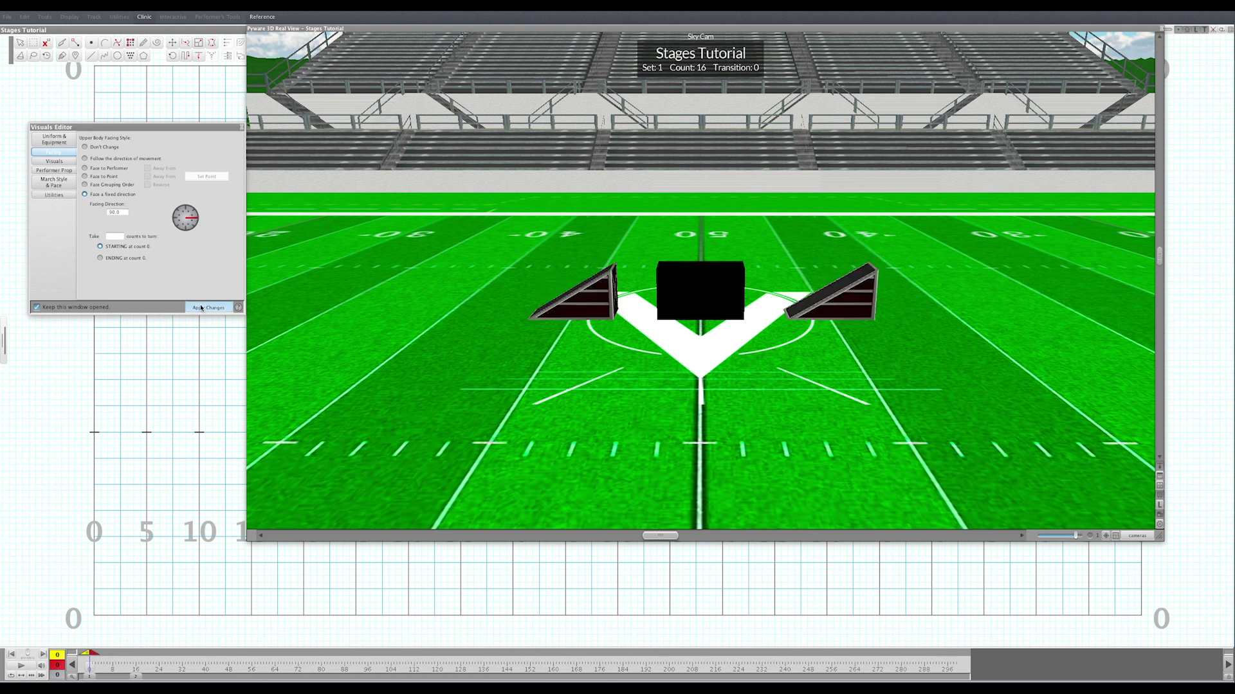
{"action": "double_click", "coordinate": [442, 31]}
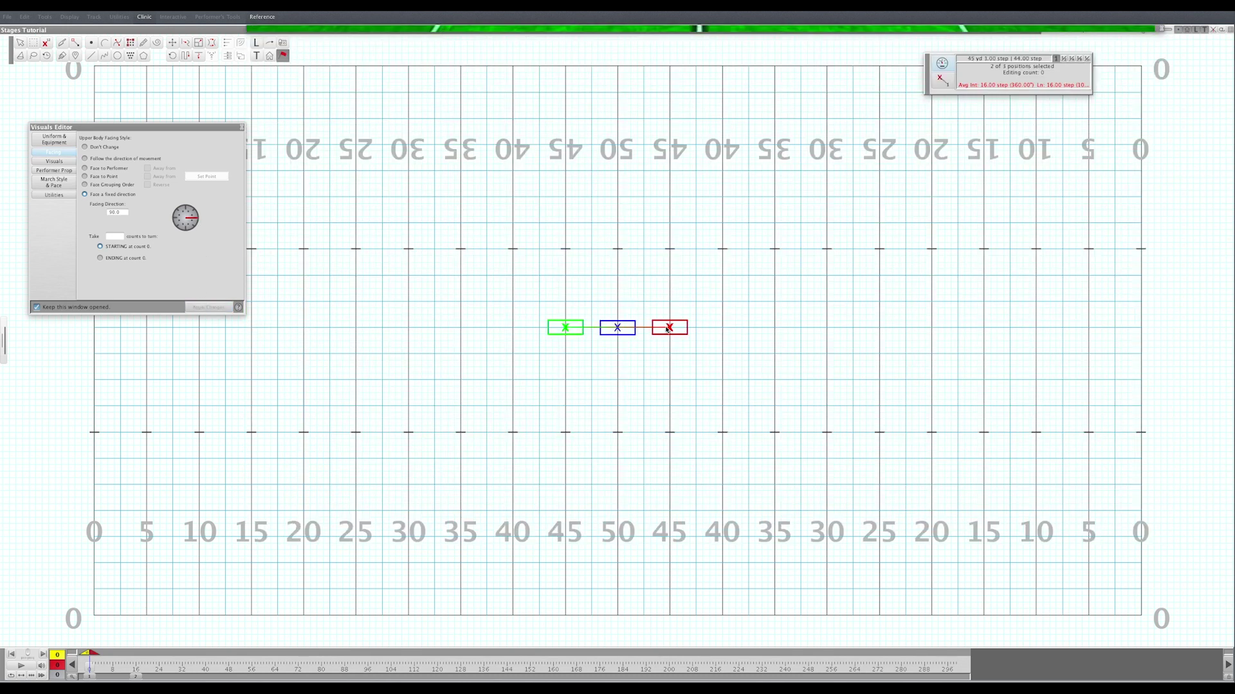
Change the right ramp's facing to 270 degrees, check it in 3D, and close the editor
{"action": "left_click", "coordinate": [37, 45]}
{"action": "left_click", "coordinate": [661, 312]}
{"action": "left_click", "coordinate": [667, 328]}
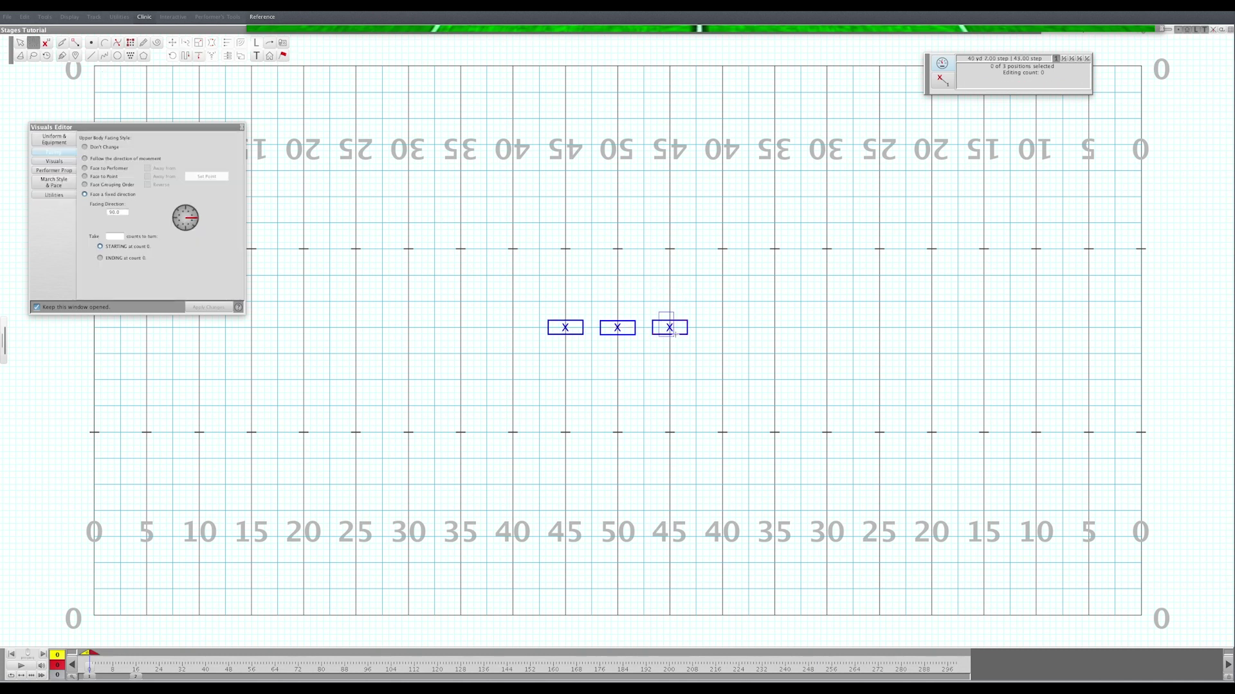
{"action": "left_click", "coordinate": [179, 220]}
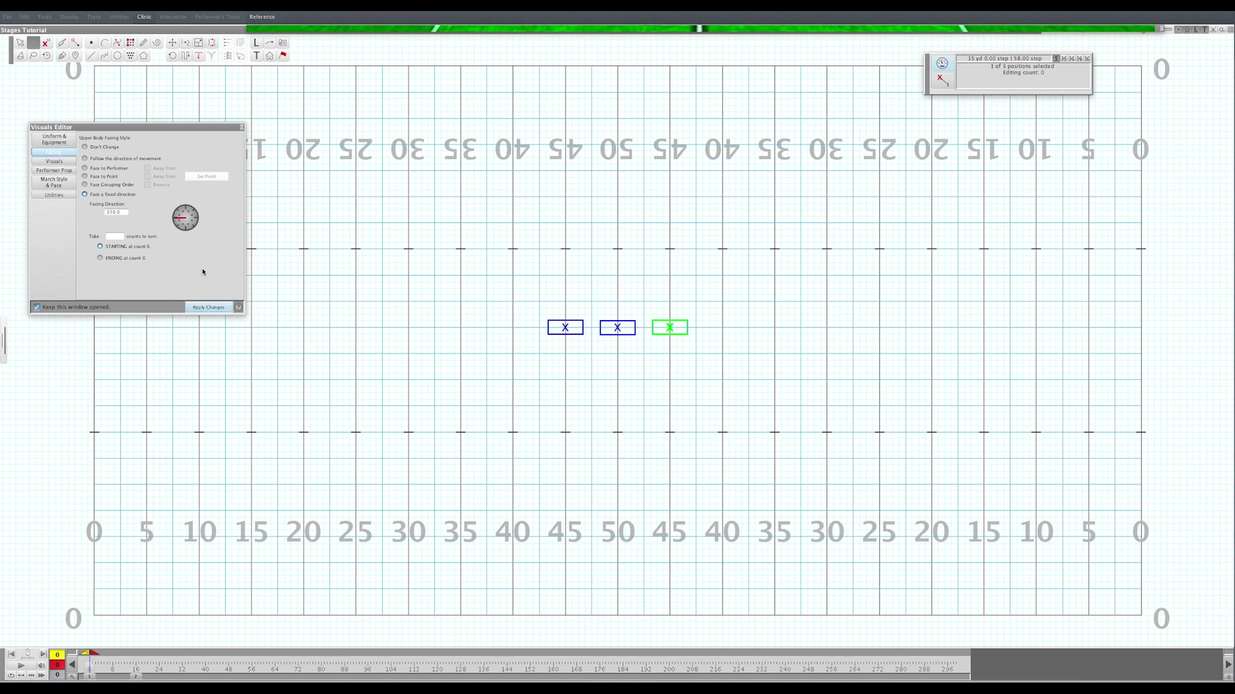
{"action": "left_click", "coordinate": [208, 308]}
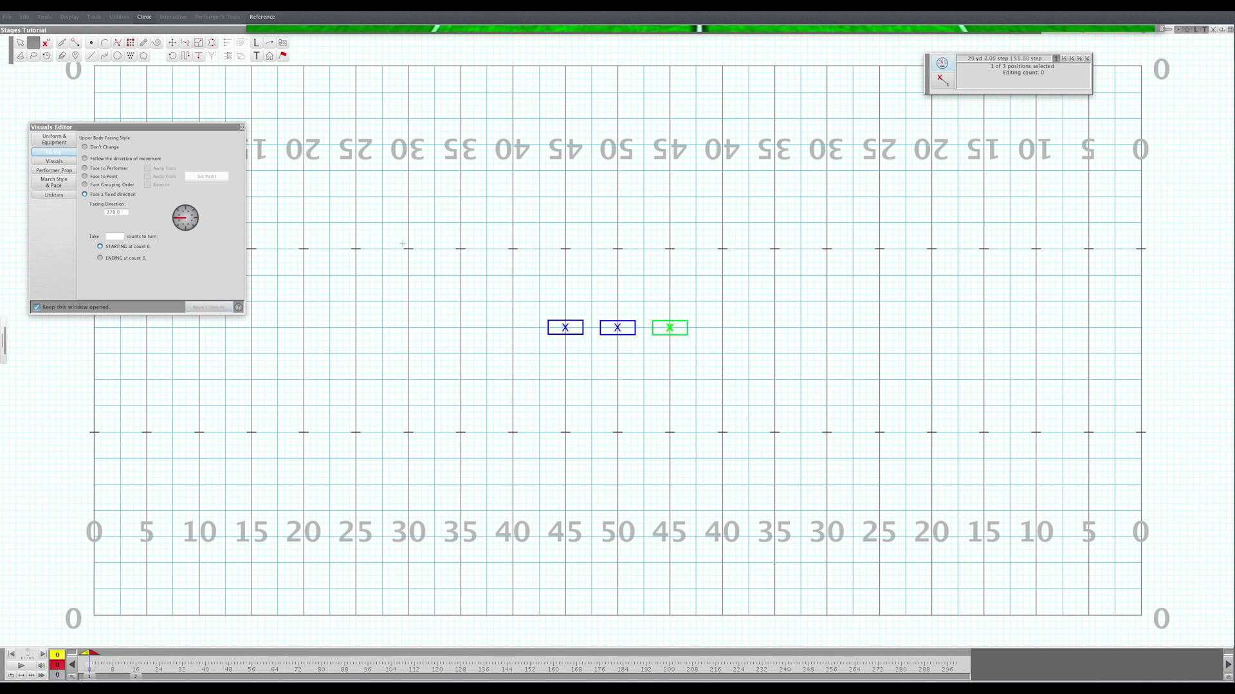
{"action": "left_click", "coordinate": [479, 30]}
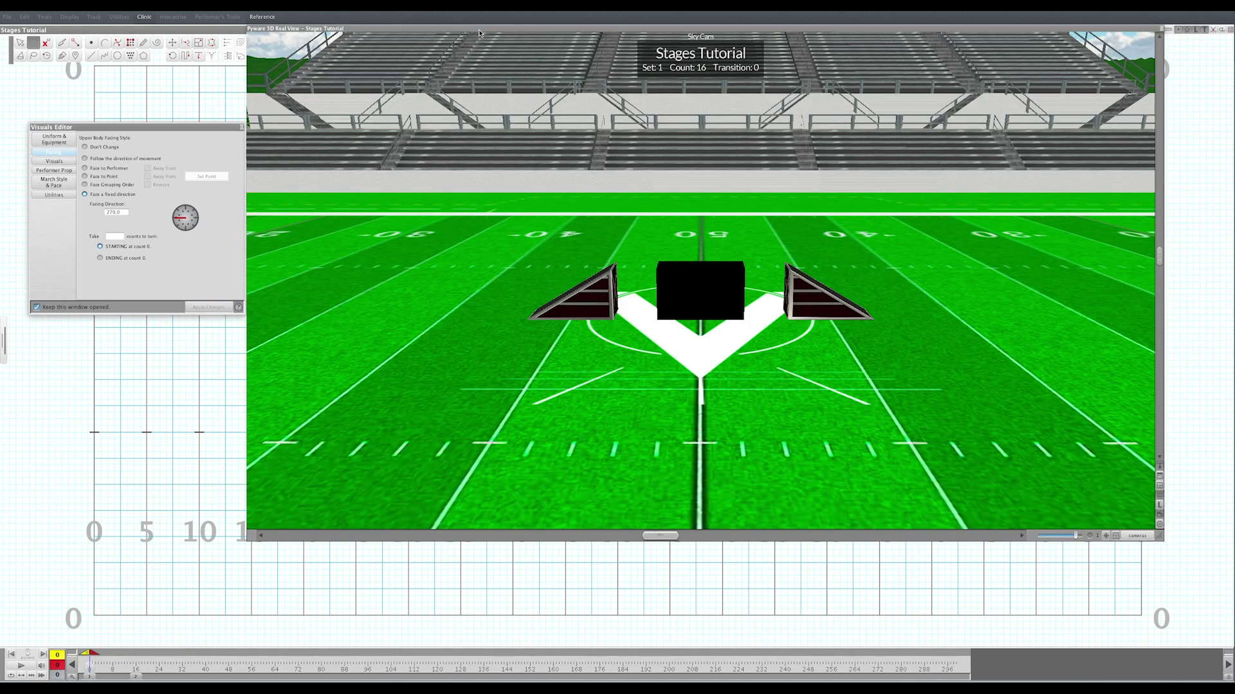
{"action": "left_click", "coordinate": [479, 31]}
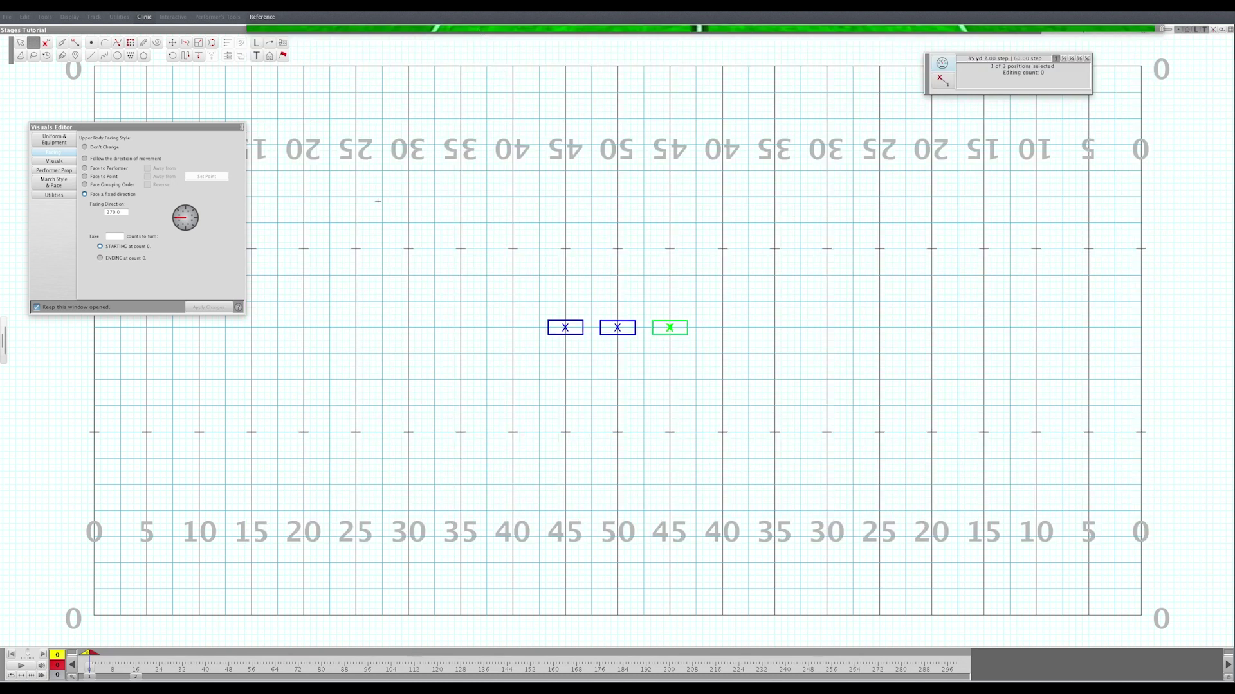
{"action": "left_click", "coordinate": [243, 128]}
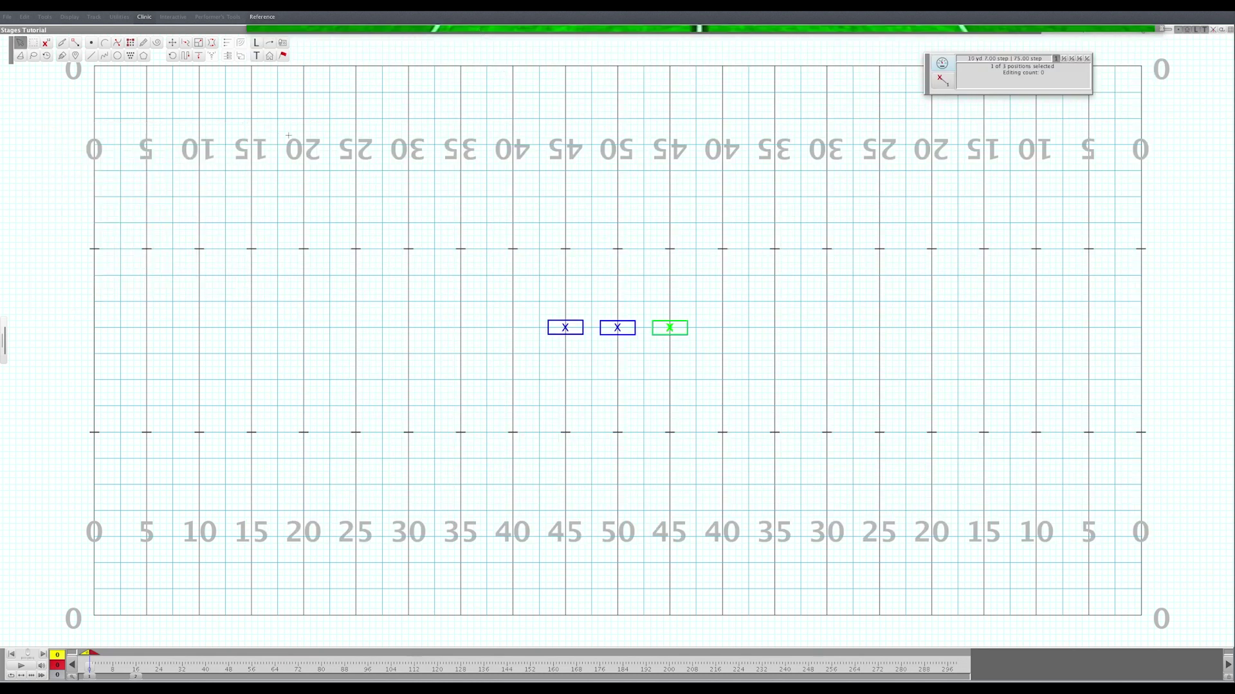
Push the right ramp left with quarter-step snapping until it meets the box
{"action": "left_click", "coordinate": [173, 45]}
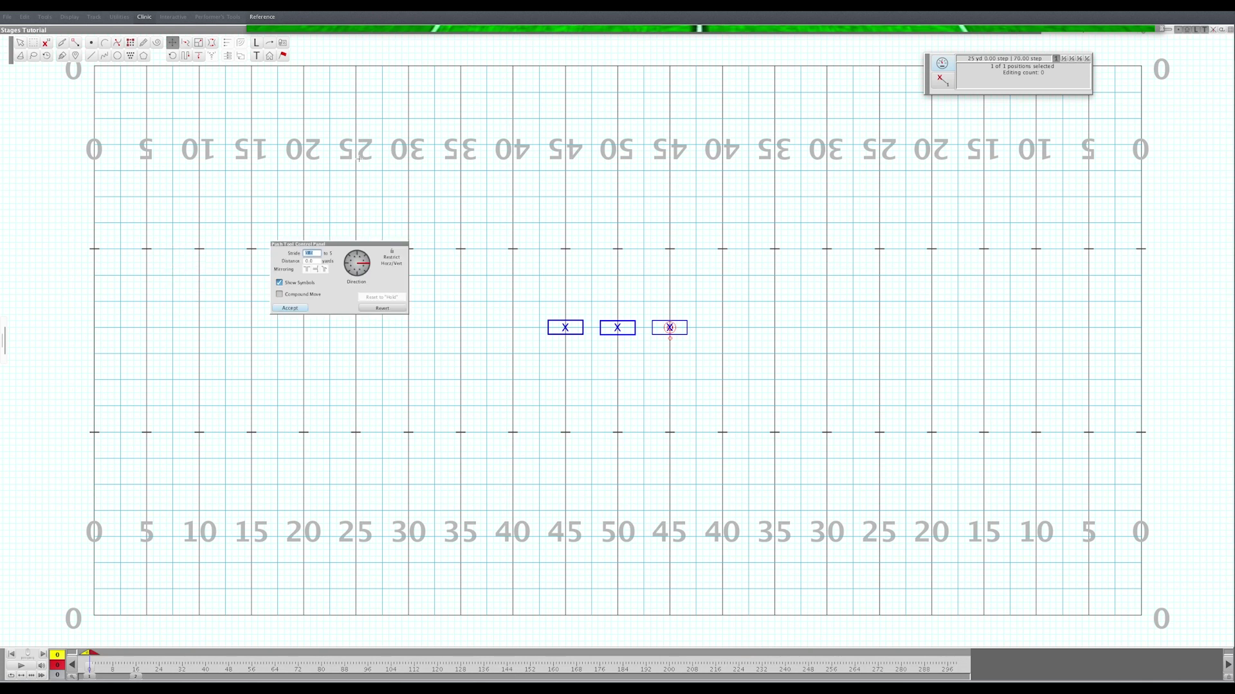
{"action": "left_click", "coordinate": [1071, 59]}
{"action": "left_click_drag", "start_coordinate": [669, 328], "coordinate": [657, 328]}
{"action": "left_click", "coordinate": [587, 30]}
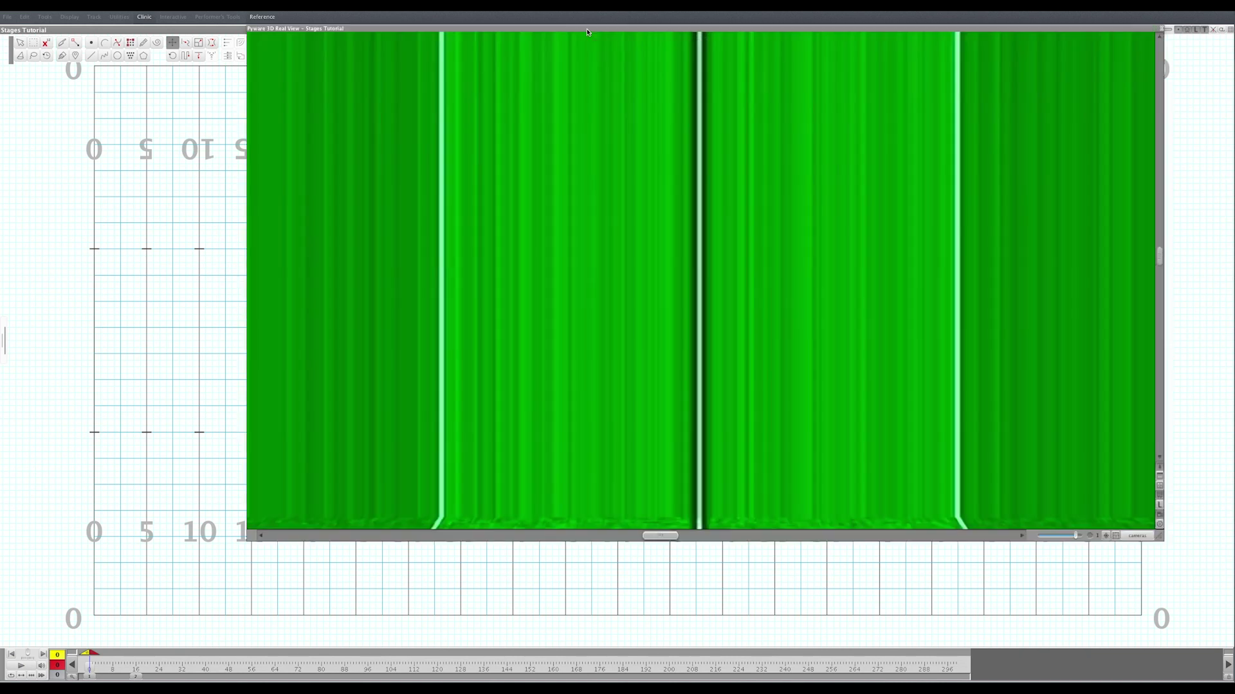
{"action": "left_click", "coordinate": [587, 29]}
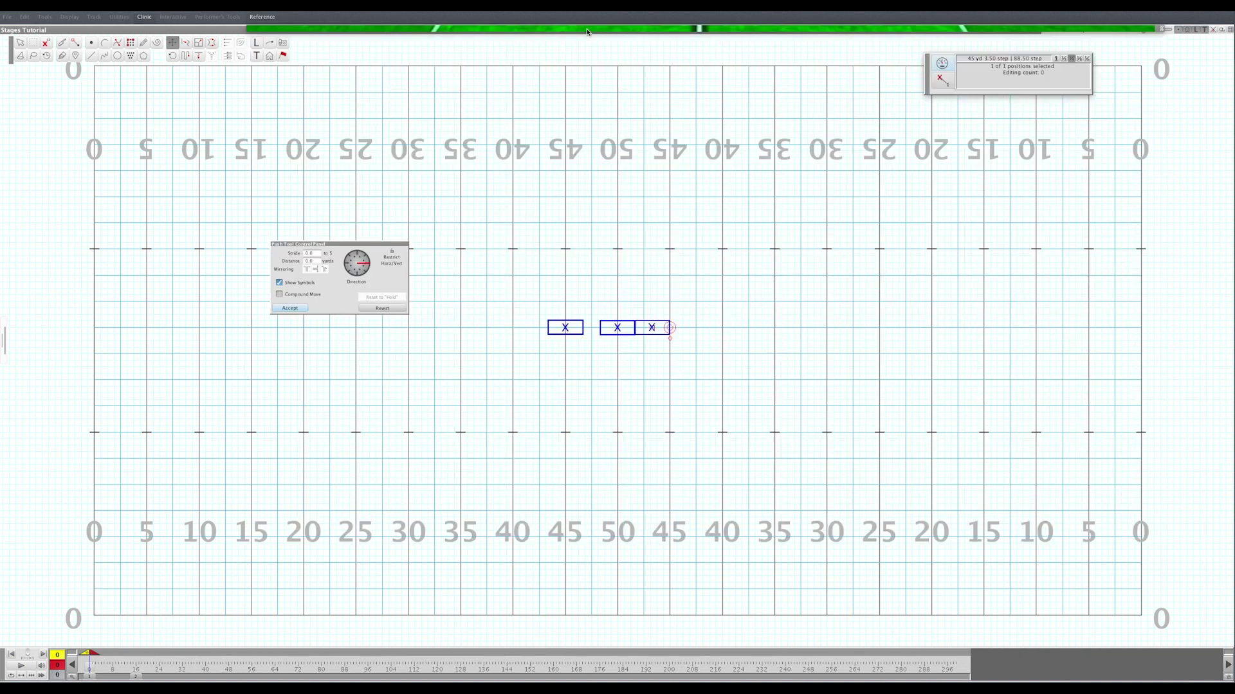
{"action": "left_click", "coordinate": [288, 309]}
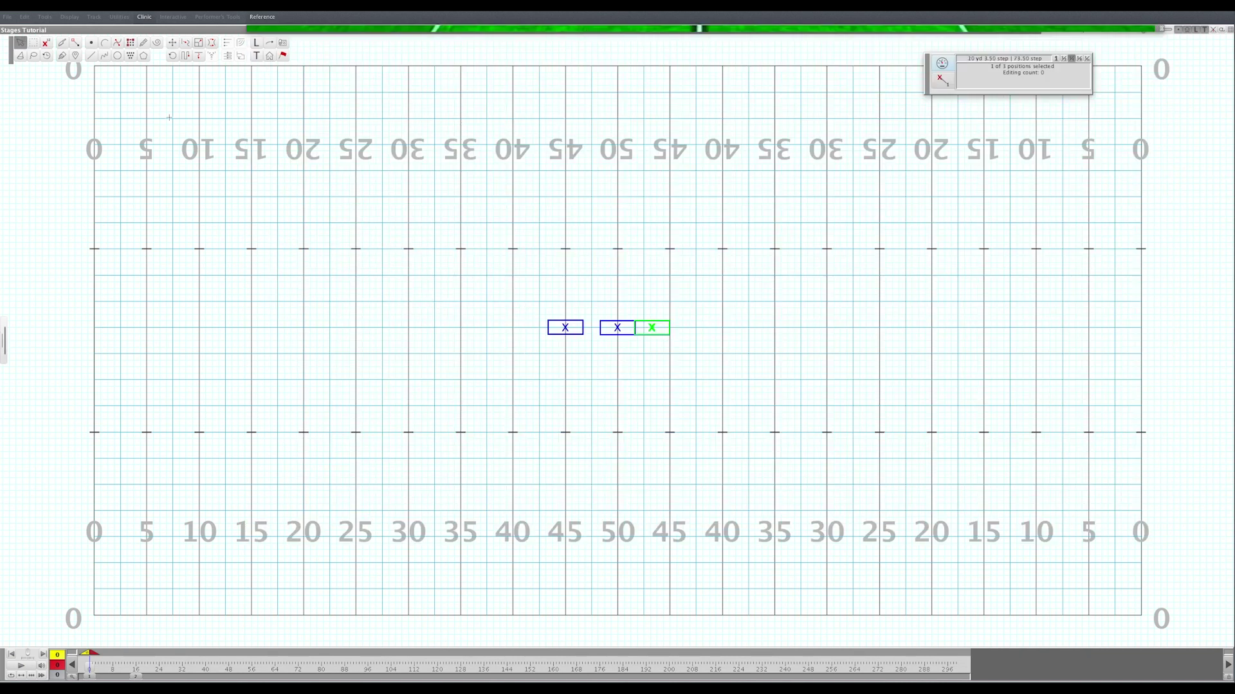
Push the left ramp right with finer snapping until flush with the box, then view the stage in 3D
{"action": "left_click", "coordinate": [33, 42]}
{"action": "left_click", "coordinate": [566, 329]}
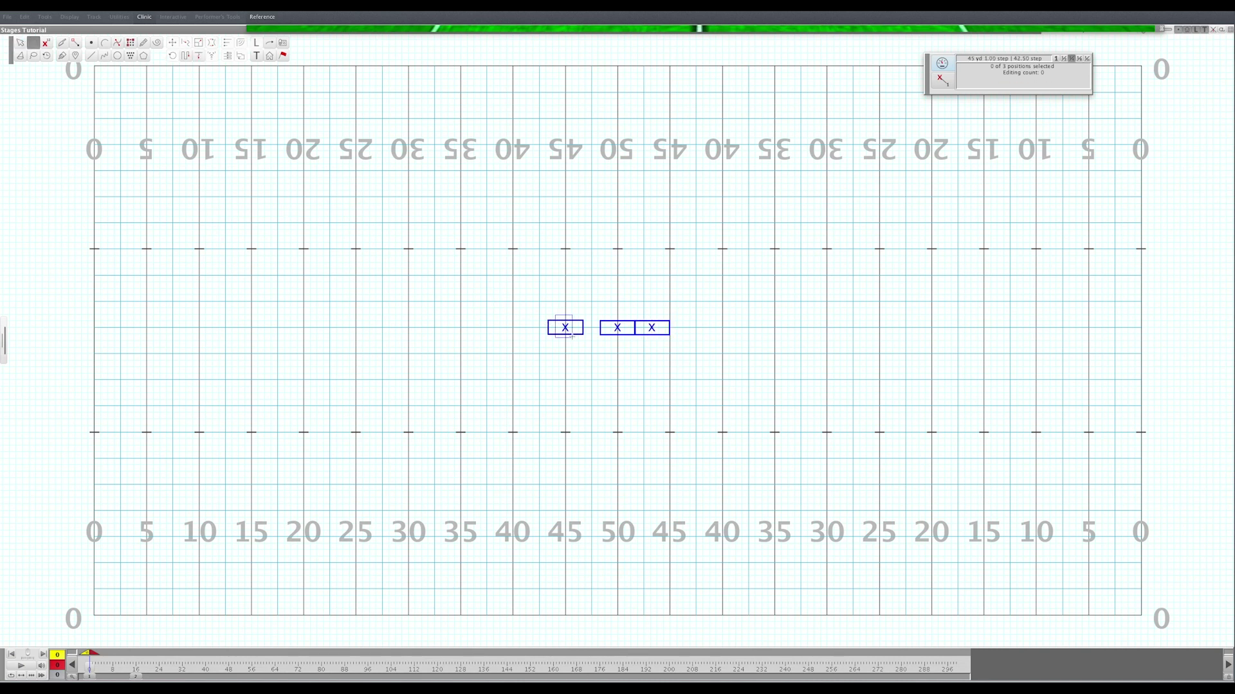
{"action": "left_click", "coordinate": [566, 329]}
{"action": "left_click", "coordinate": [172, 43]}
{"action": "left_click", "coordinate": [566, 328]}
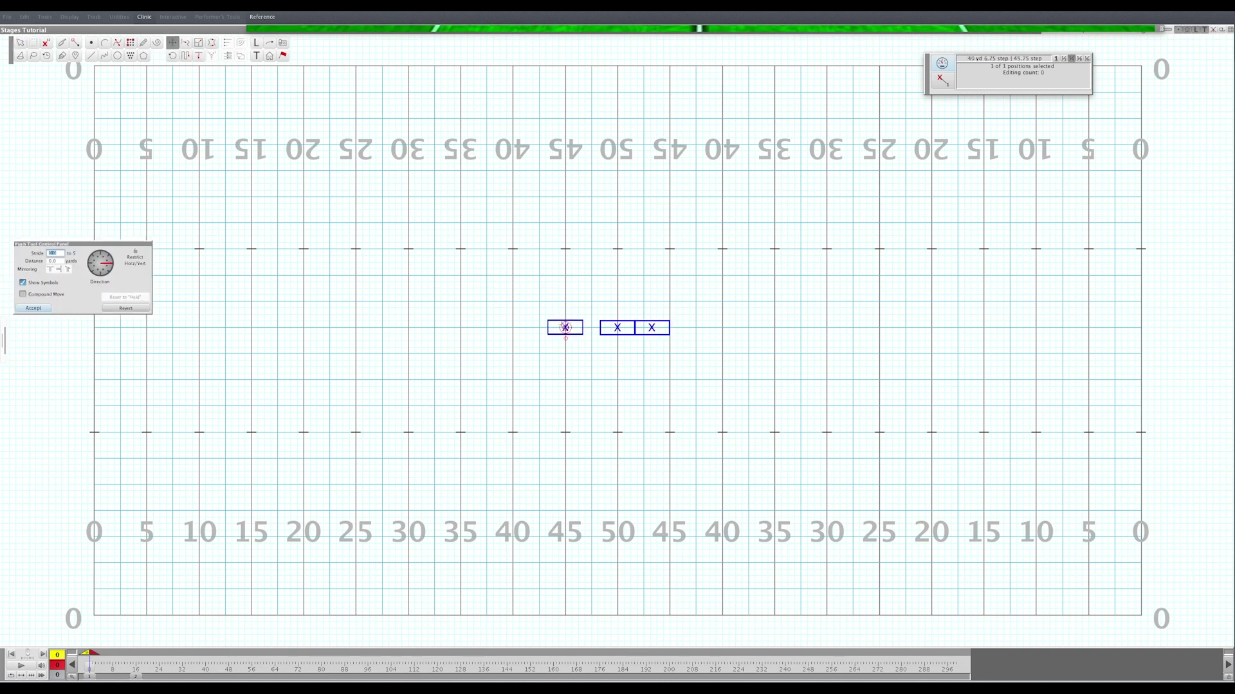
{"action": "left_click_drag", "start_coordinate": [569, 327], "coordinate": [583, 328]}
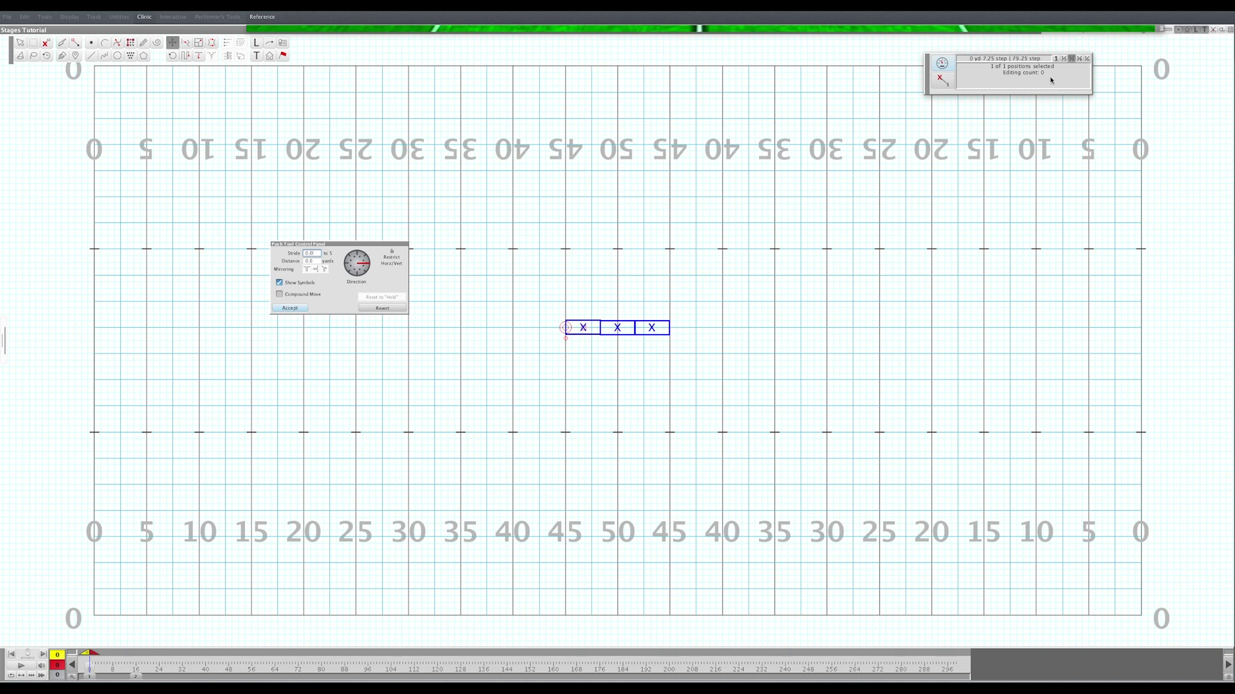
{"action": "left_click", "coordinate": [1079, 58]}
{"action": "left_click_drag", "start_coordinate": [589, 334], "coordinate": [584, 331]}
{"action": "left_click", "coordinate": [290, 308]}
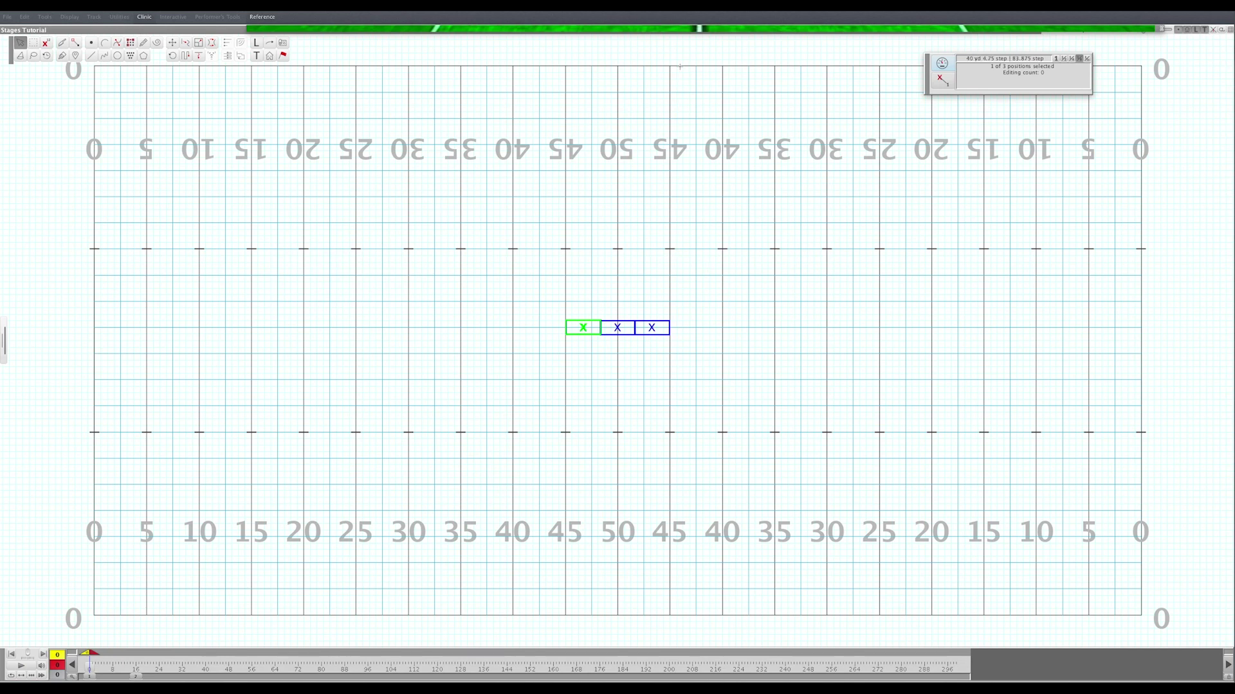
{"action": "key", "text": "ctrl+r"}
{"action": "left_click_drag", "start_coordinate": [882, 265], "coordinate": [717, 153]}
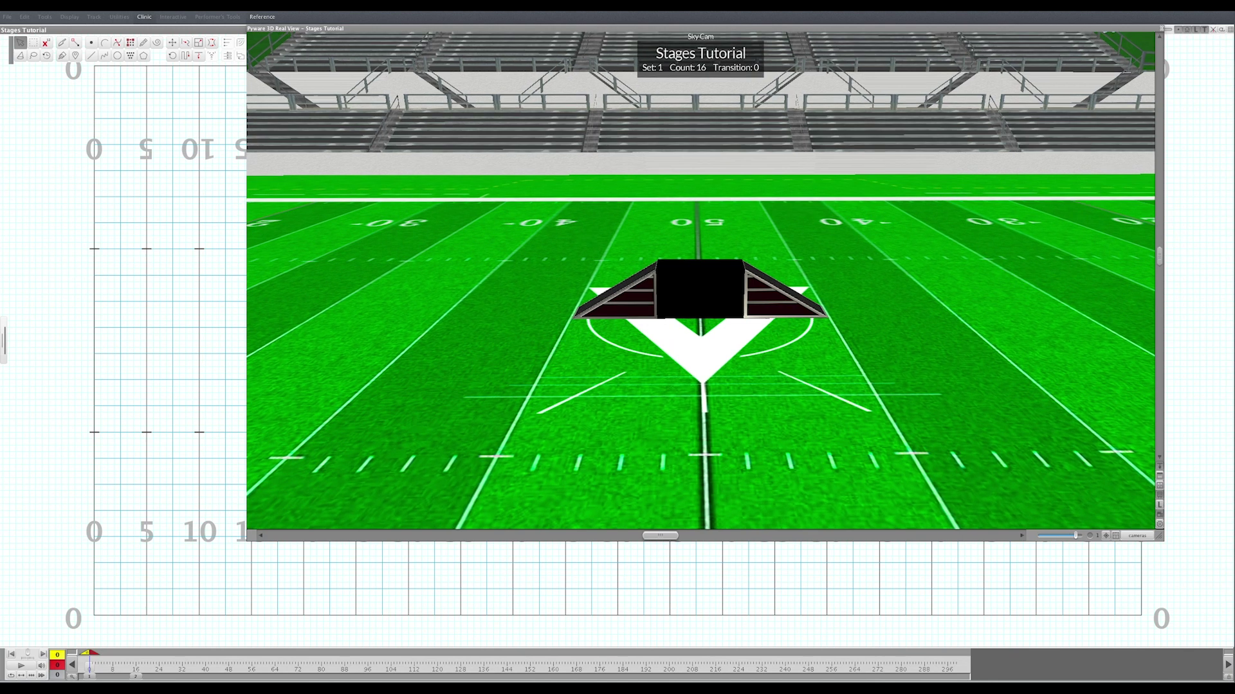
Place a new performer just left of the stage
{"action": "double_click", "coordinate": [704, 29]}
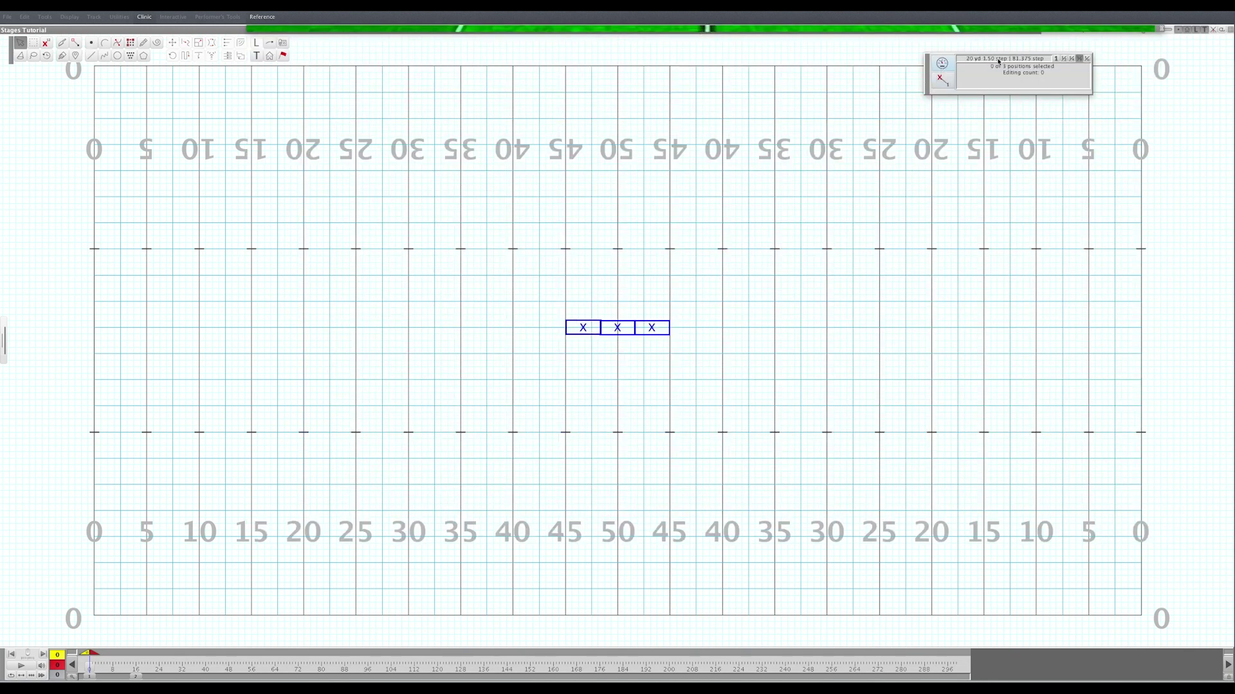
{"action": "left_click", "coordinate": [92, 43]}
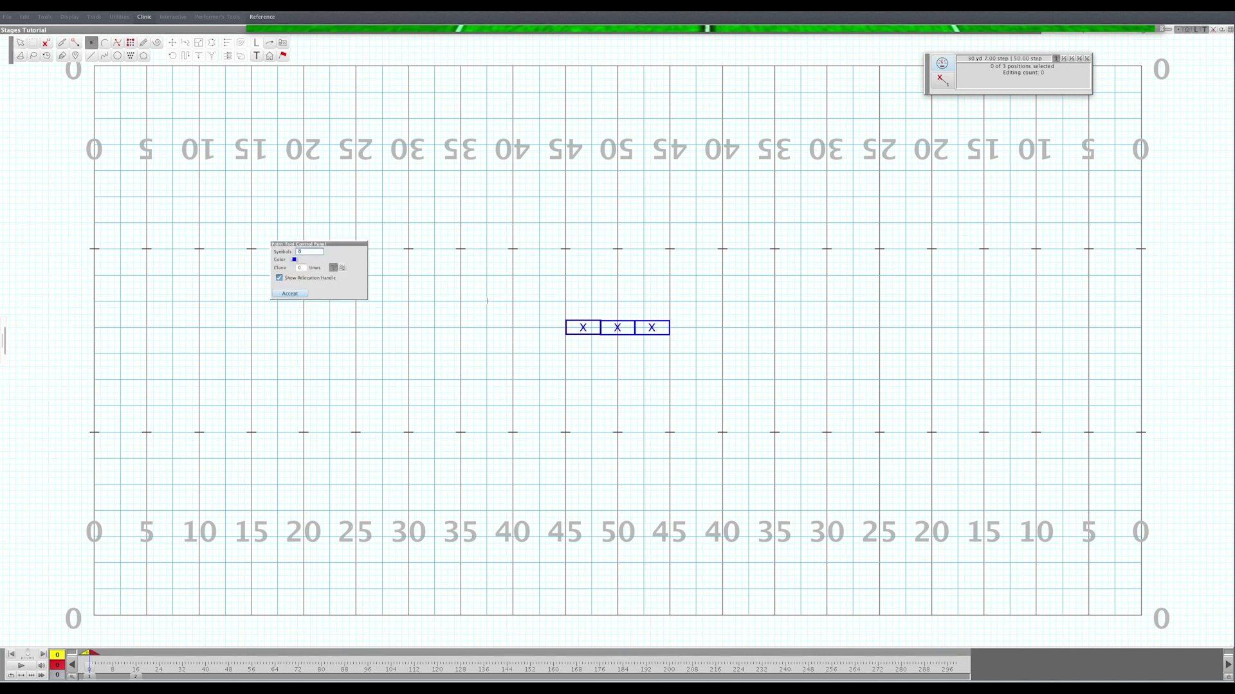
{"action": "left_click", "coordinate": [512, 328]}
{"action": "left_click", "coordinate": [289, 293]}
{"action": "left_click", "coordinate": [521, 31]}
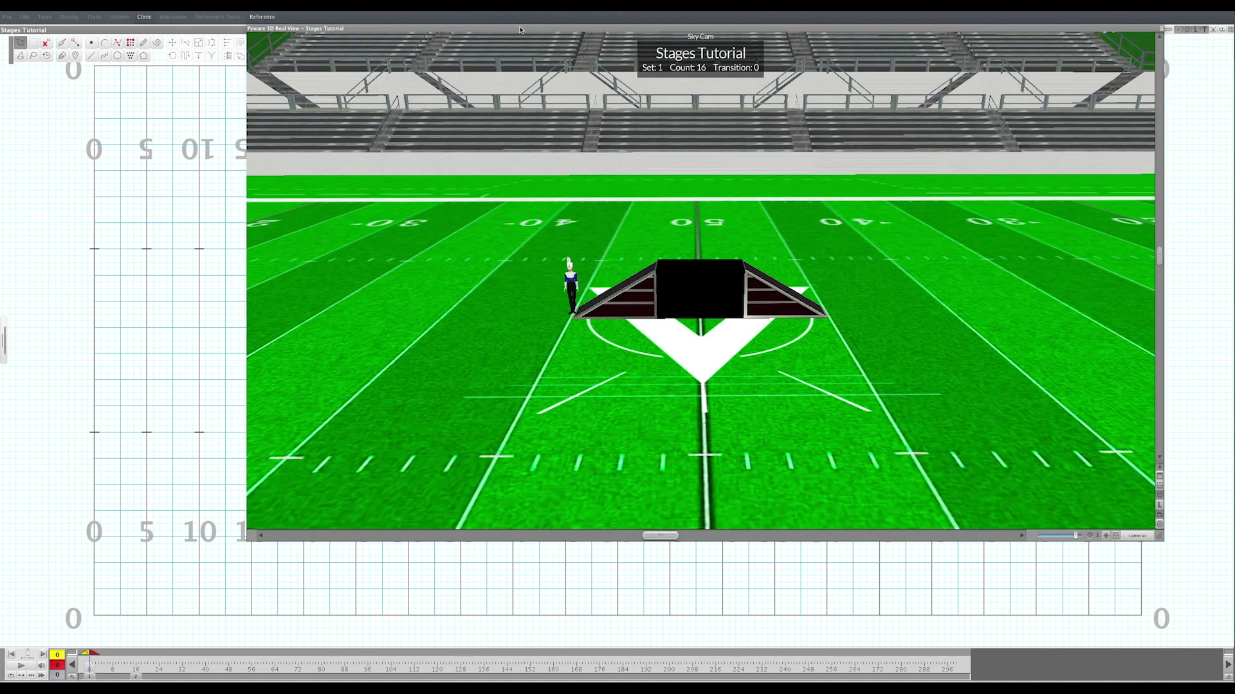
{"action": "left_click", "coordinate": [521, 31]}
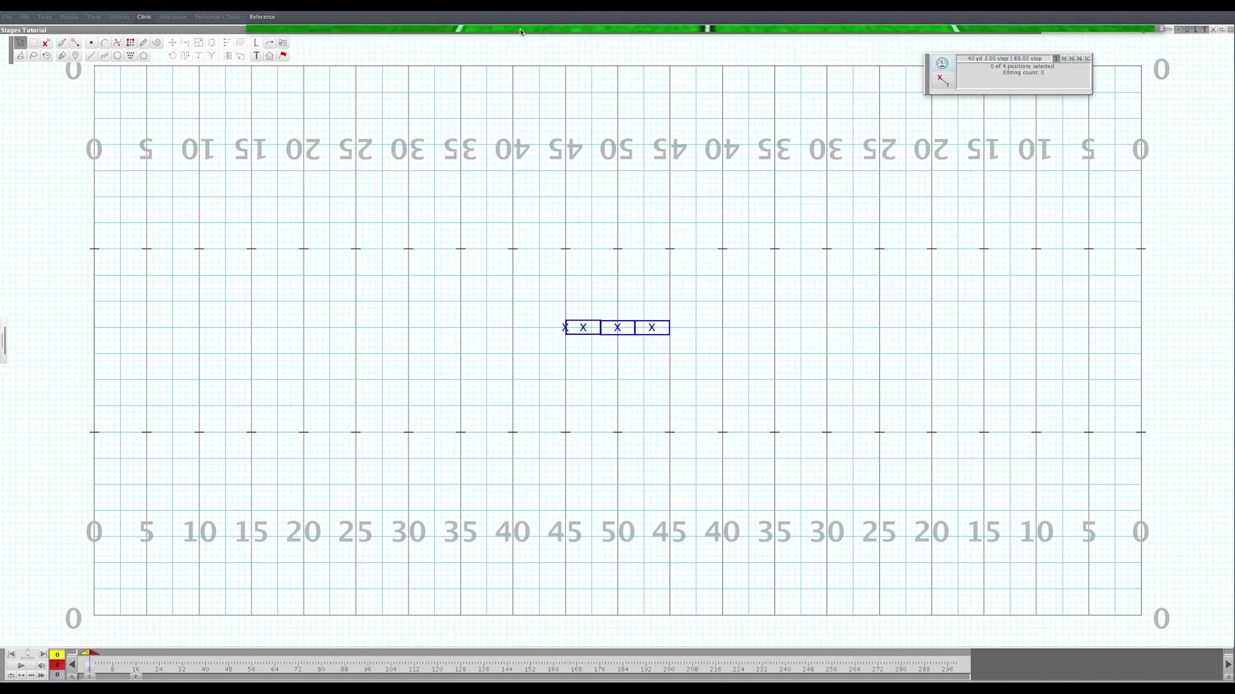
At count 16, push the performer right across the stage and play back the crossing
{"action": "left_click", "coordinate": [567, 331]}
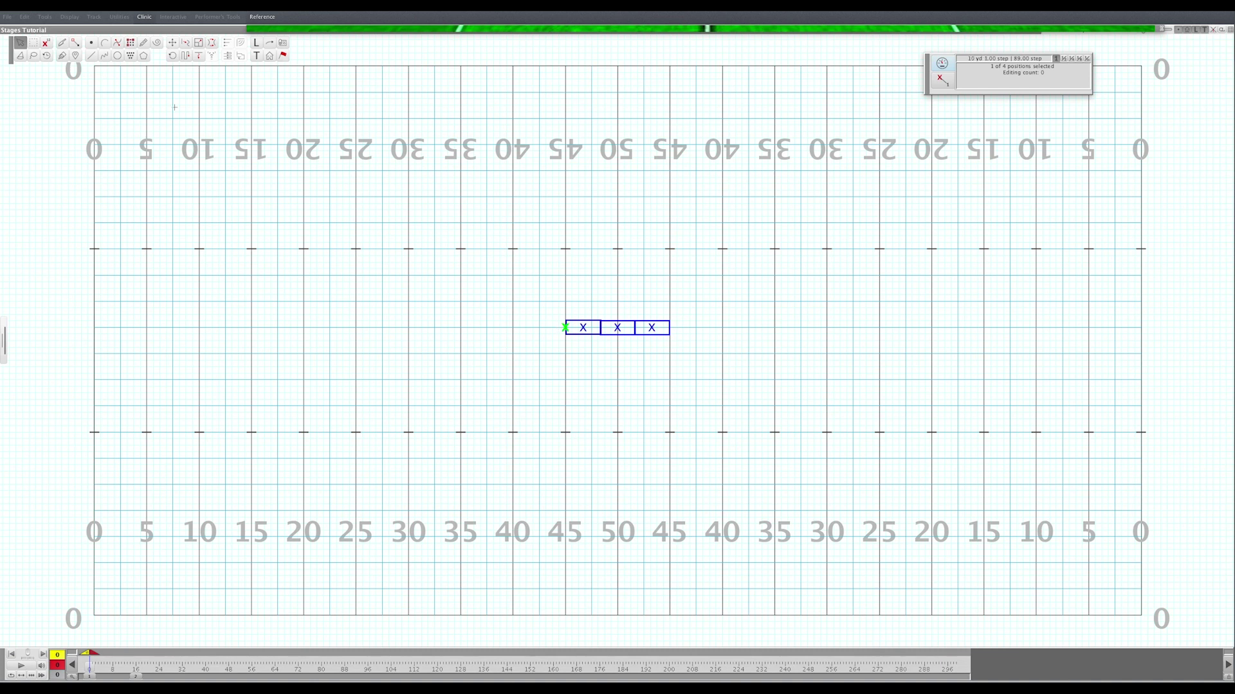
{"action": "left_click", "coordinate": [136, 668]}
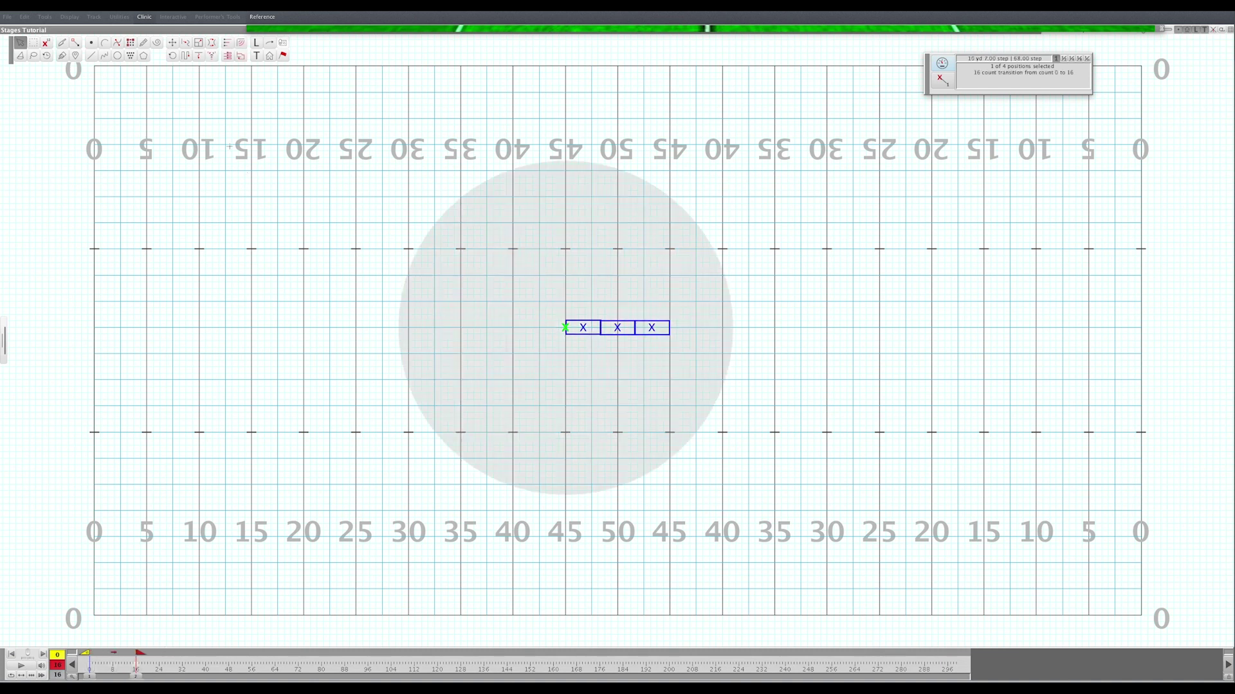
{"action": "left_click", "coordinate": [172, 42]}
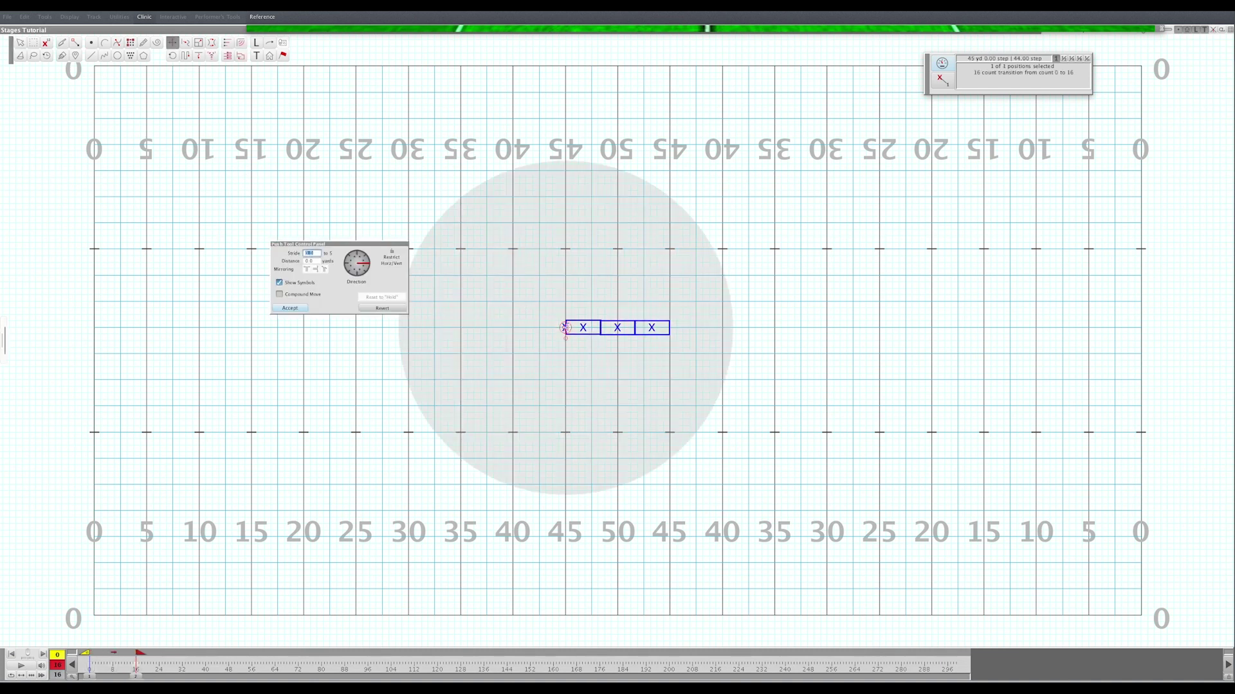
{"action": "left_click_drag", "start_coordinate": [565, 328], "coordinate": [668, 328]}
{"action": "left_click", "coordinate": [290, 308]}
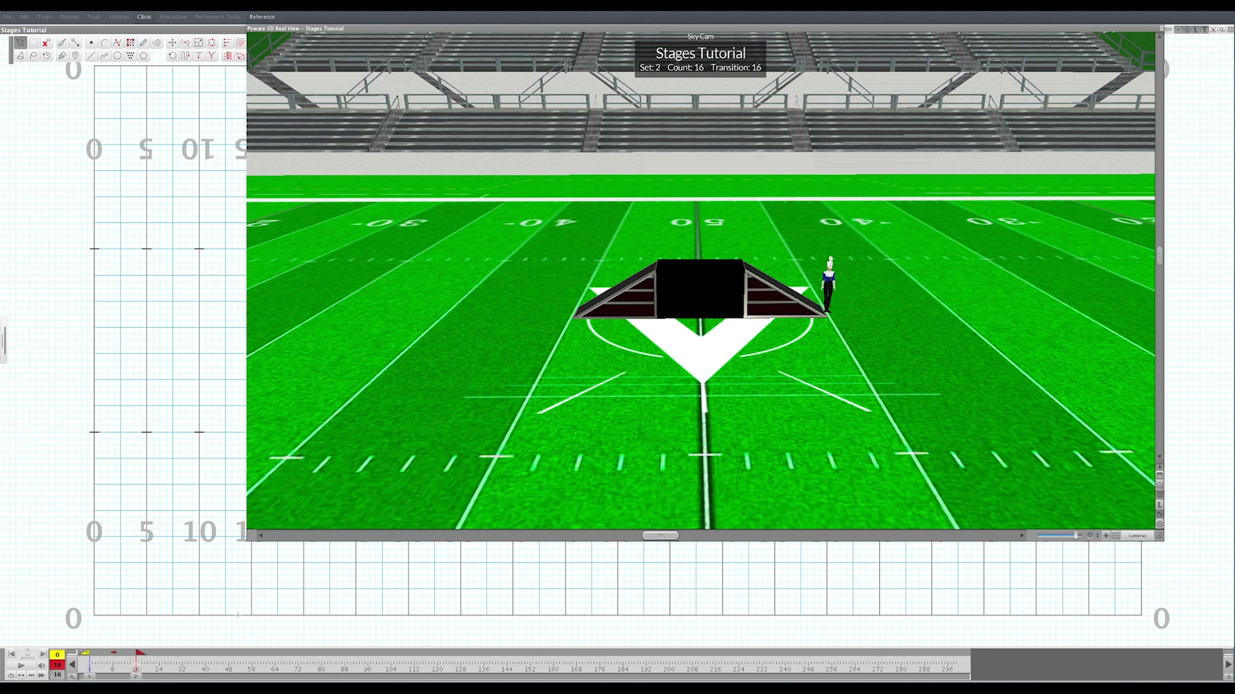
{"action": "left_click", "coordinate": [26, 668]}
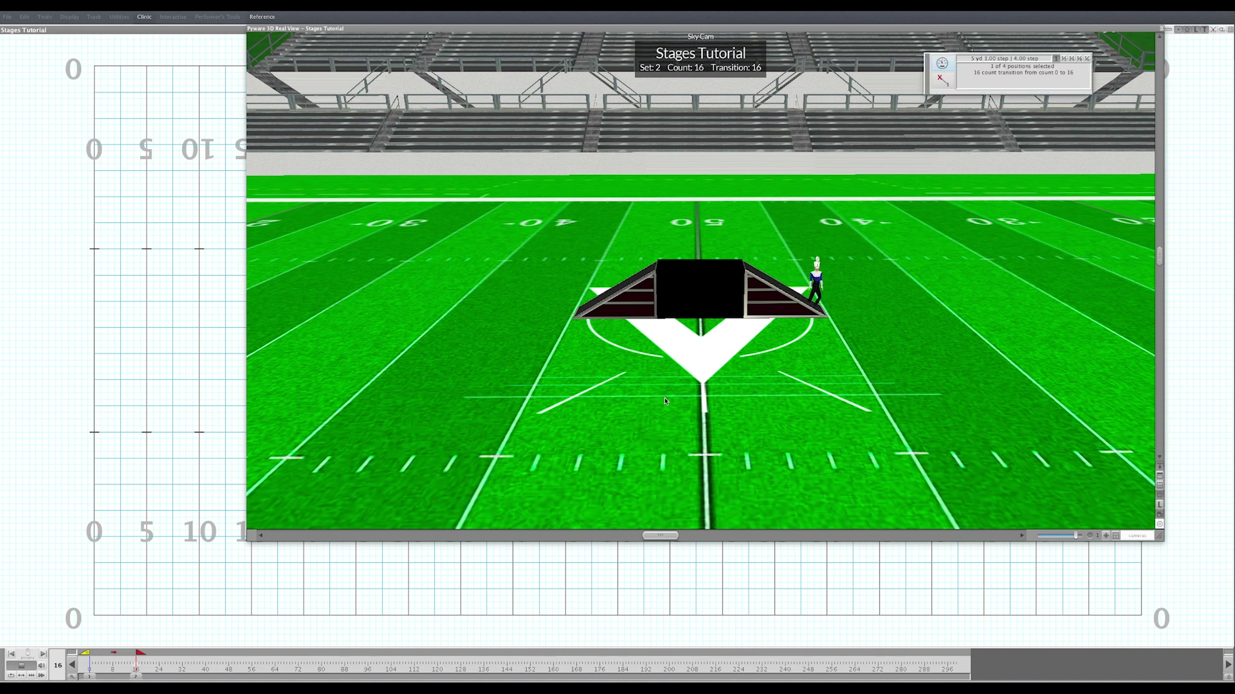
At count 0, set the left ramp's collision to 'Can be walked on'
{"action": "double_click", "coordinate": [732, 30]}
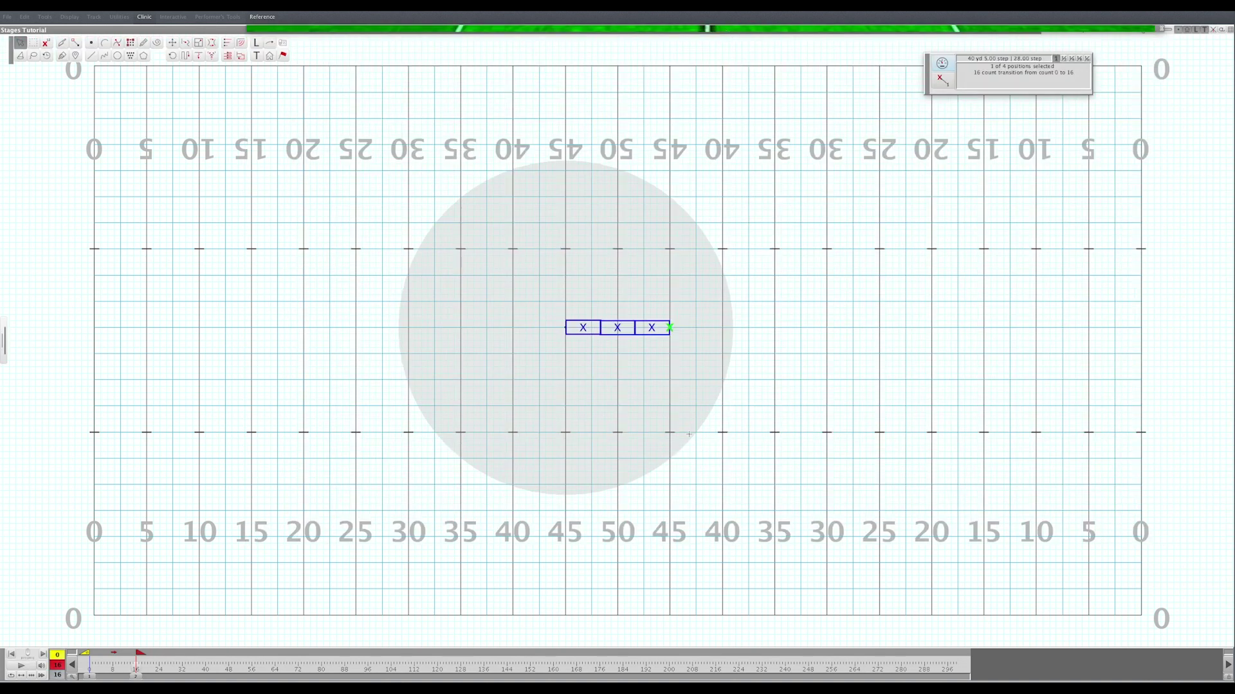
{"action": "left_click", "coordinate": [90, 673]}
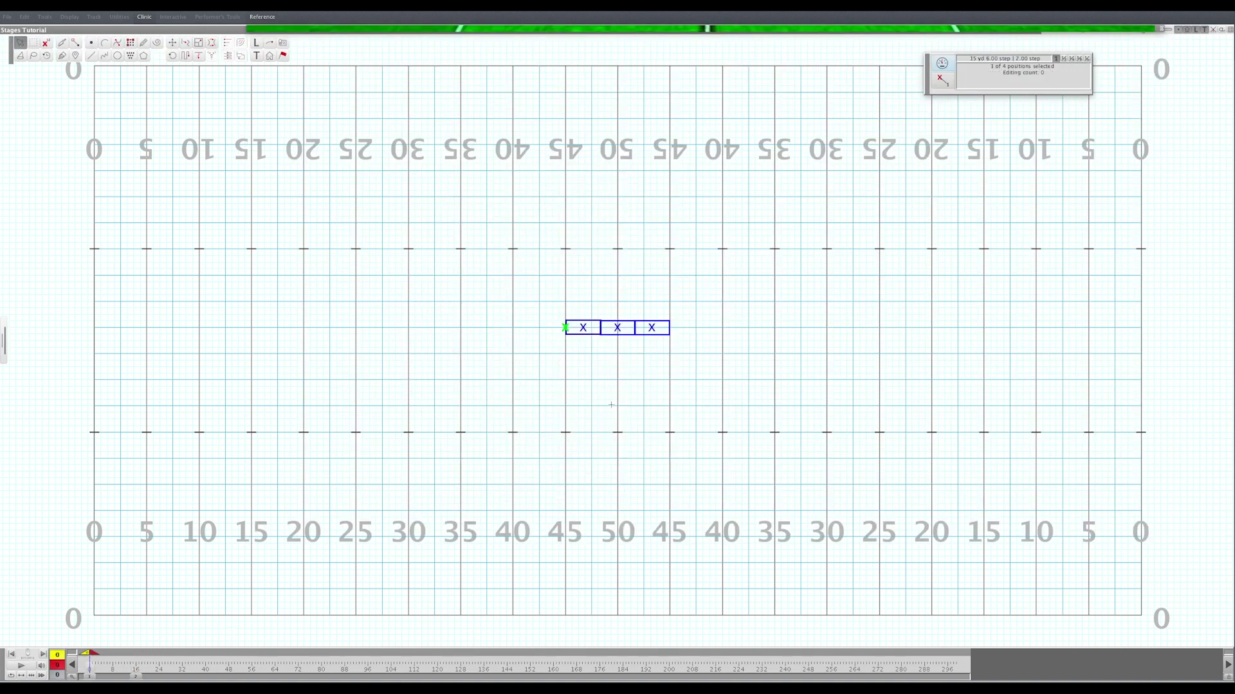
{"action": "left_click", "coordinate": [595, 276]}
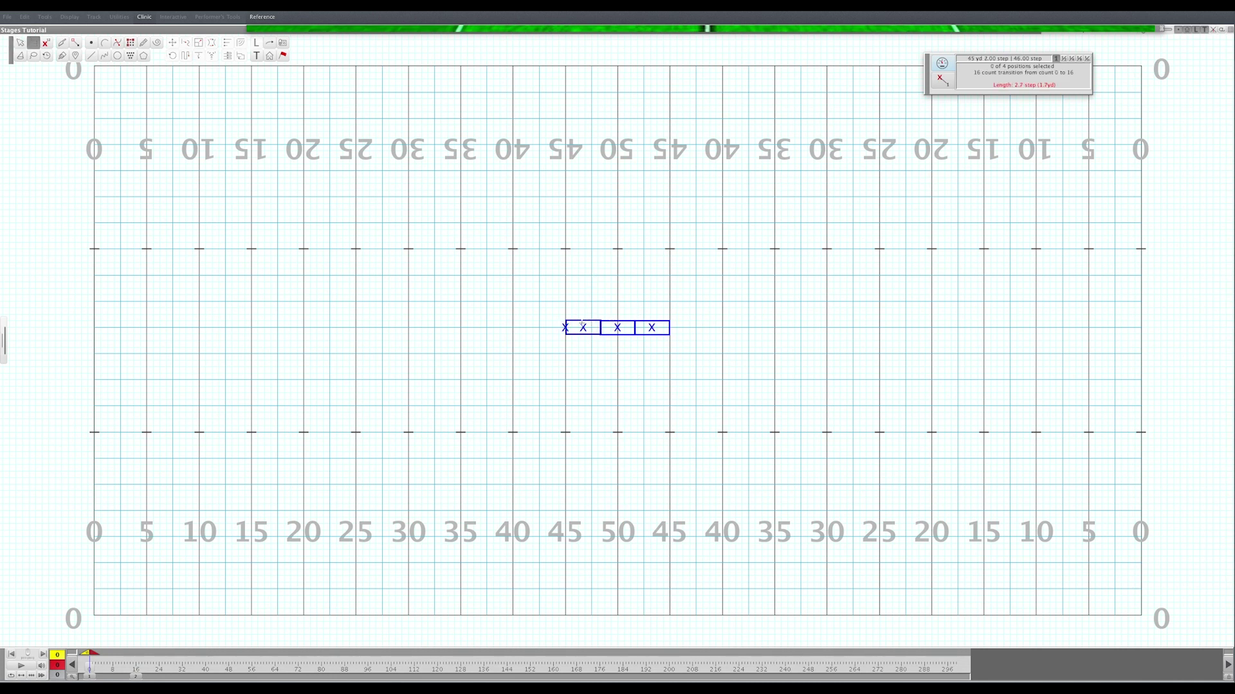
{"action": "left_click", "coordinate": [583, 328]}
{"action": "left_click", "coordinate": [283, 56]}
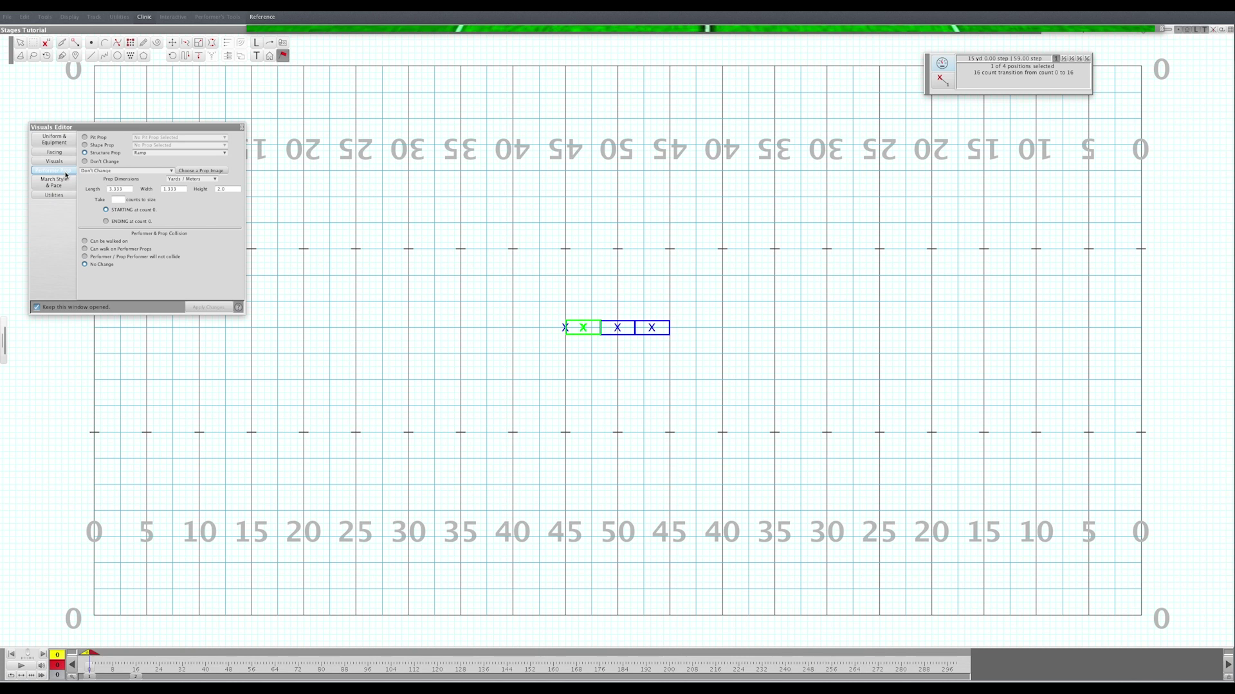
{"action": "left_click", "coordinate": [126, 244]}
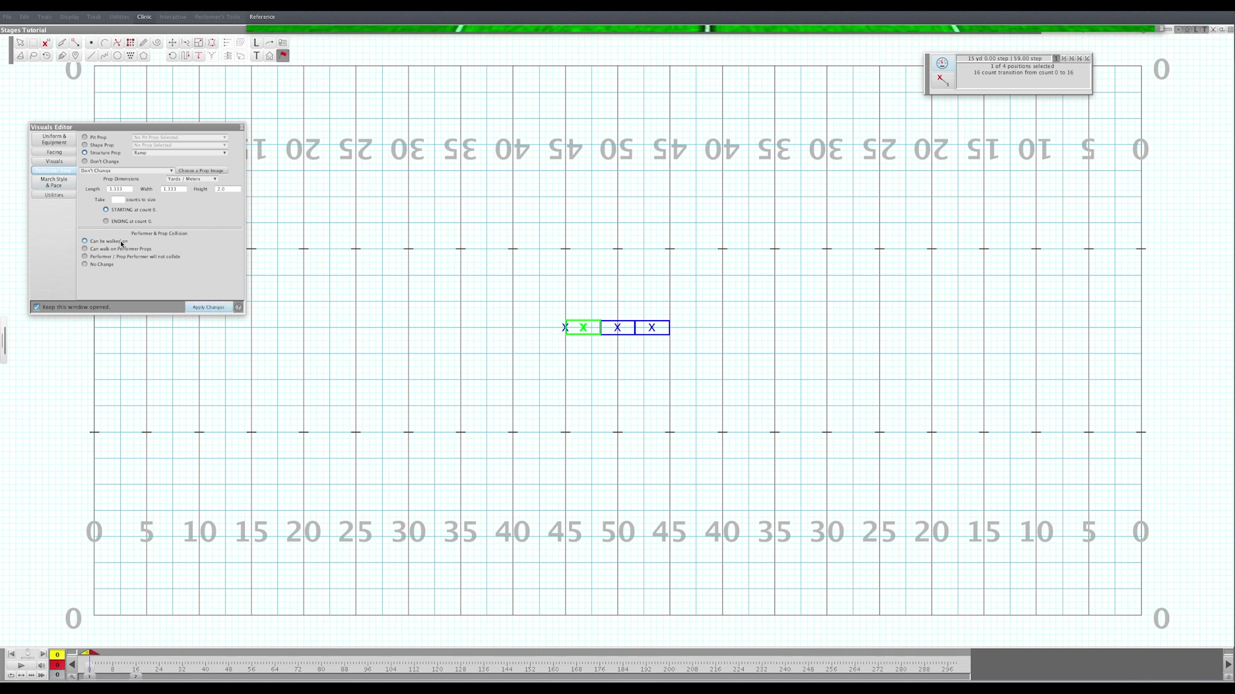
{"action": "left_click", "coordinate": [197, 306]}
{"action": "key", "text": "Escape"}
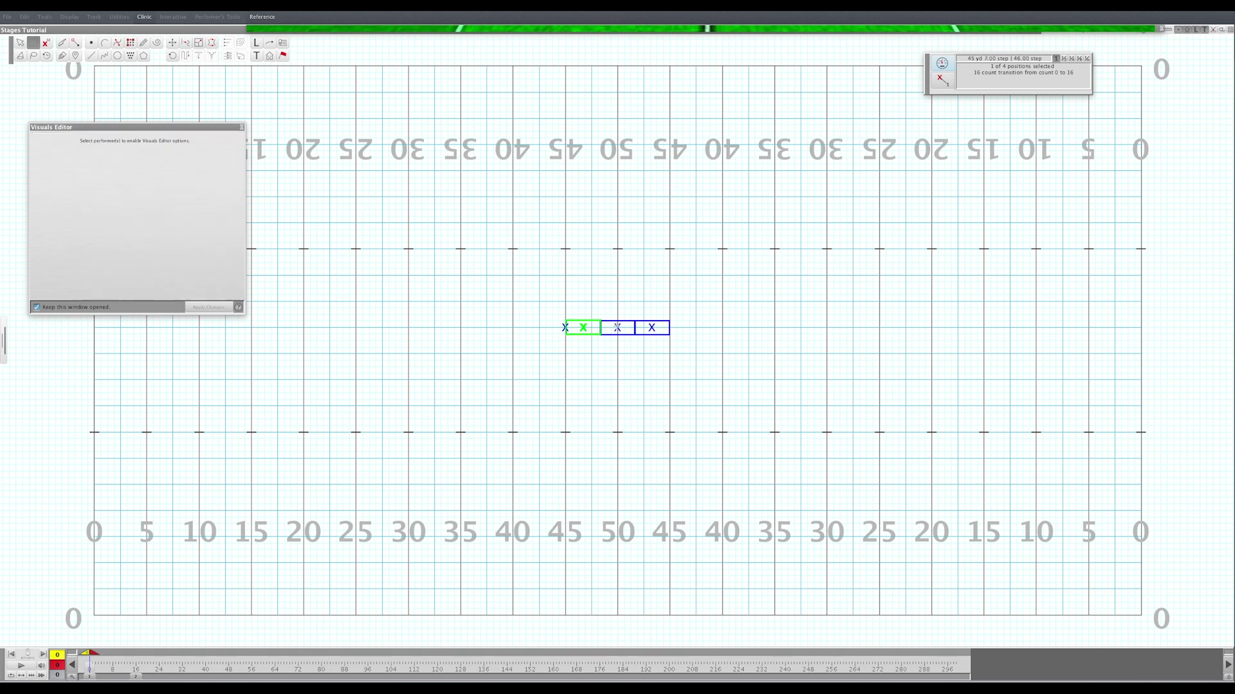
Make the box stage and the right ramp 'Can be walked on' as well
{"action": "left_click", "coordinate": [617, 327]}
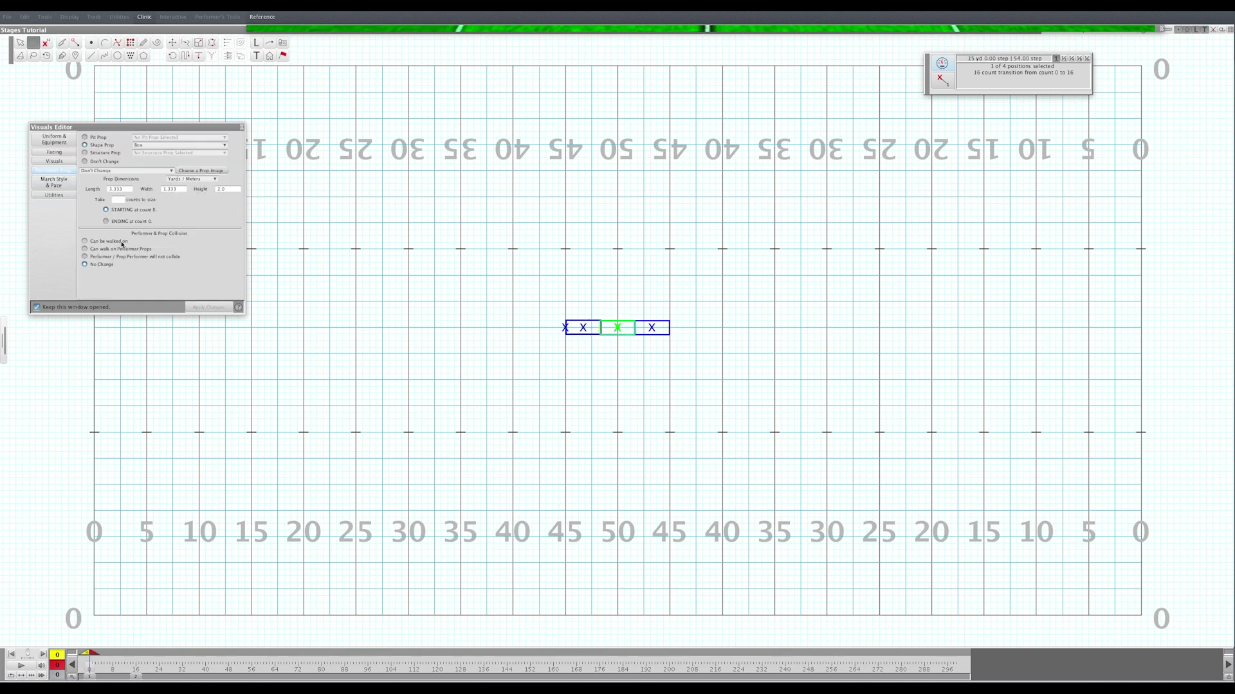
{"action": "left_click", "coordinate": [118, 241]}
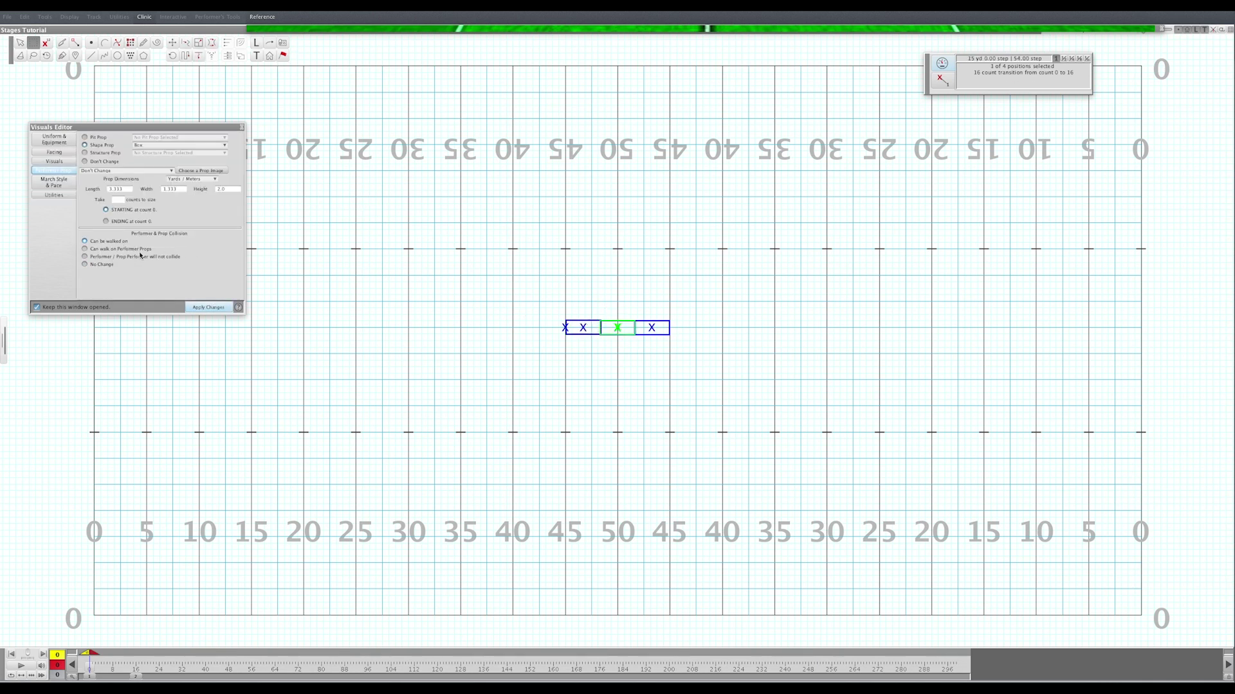
{"action": "left_click", "coordinate": [207, 308]}
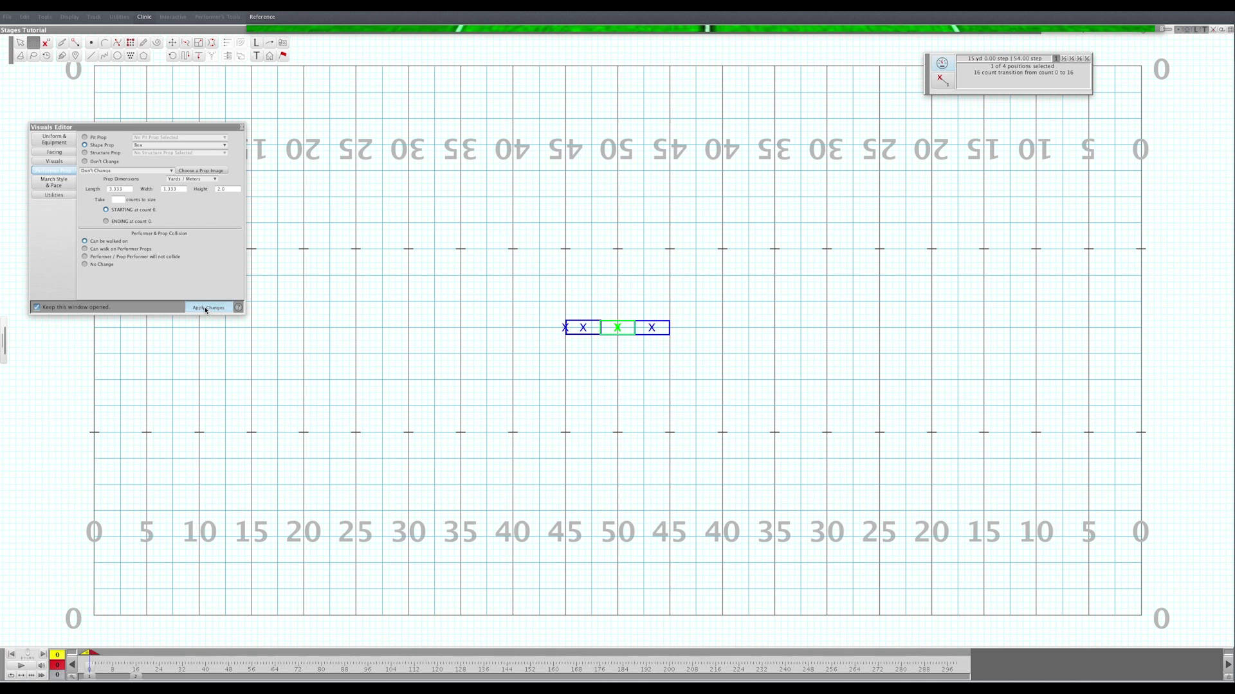
{"action": "left_click", "coordinate": [652, 329]}
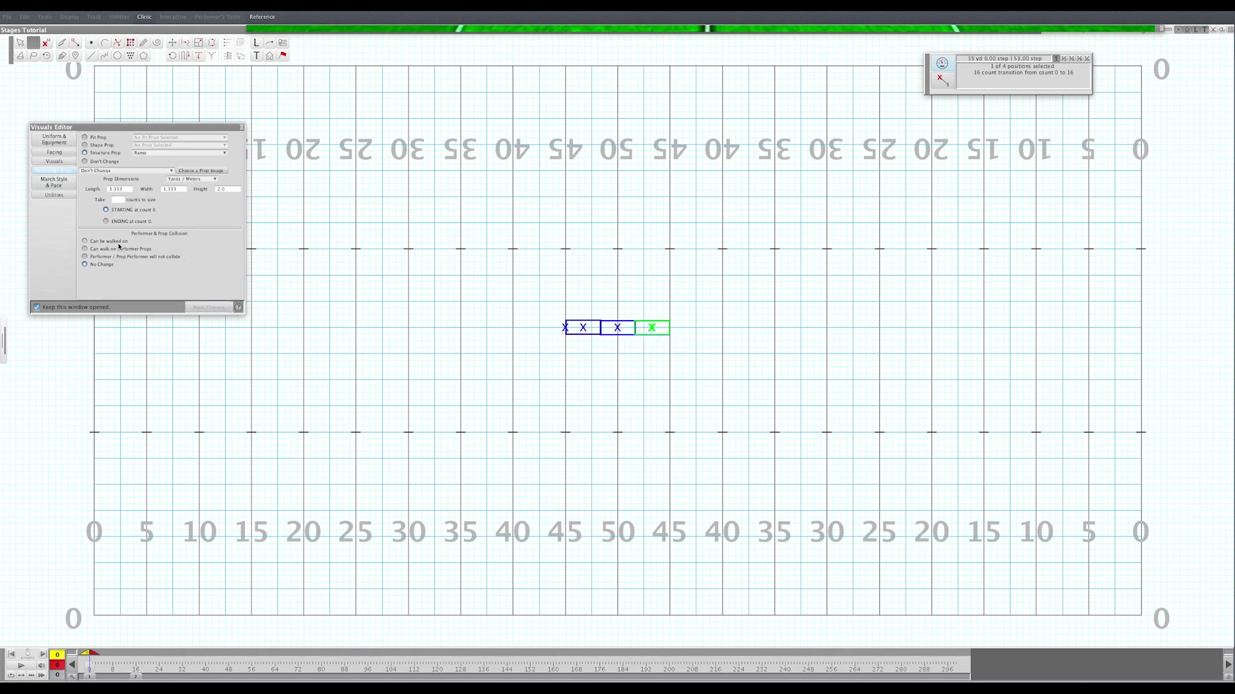
{"action": "left_click", "coordinate": [118, 243]}
{"action": "left_click", "coordinate": [206, 307]}
{"action": "left_click", "coordinate": [508, 275]}
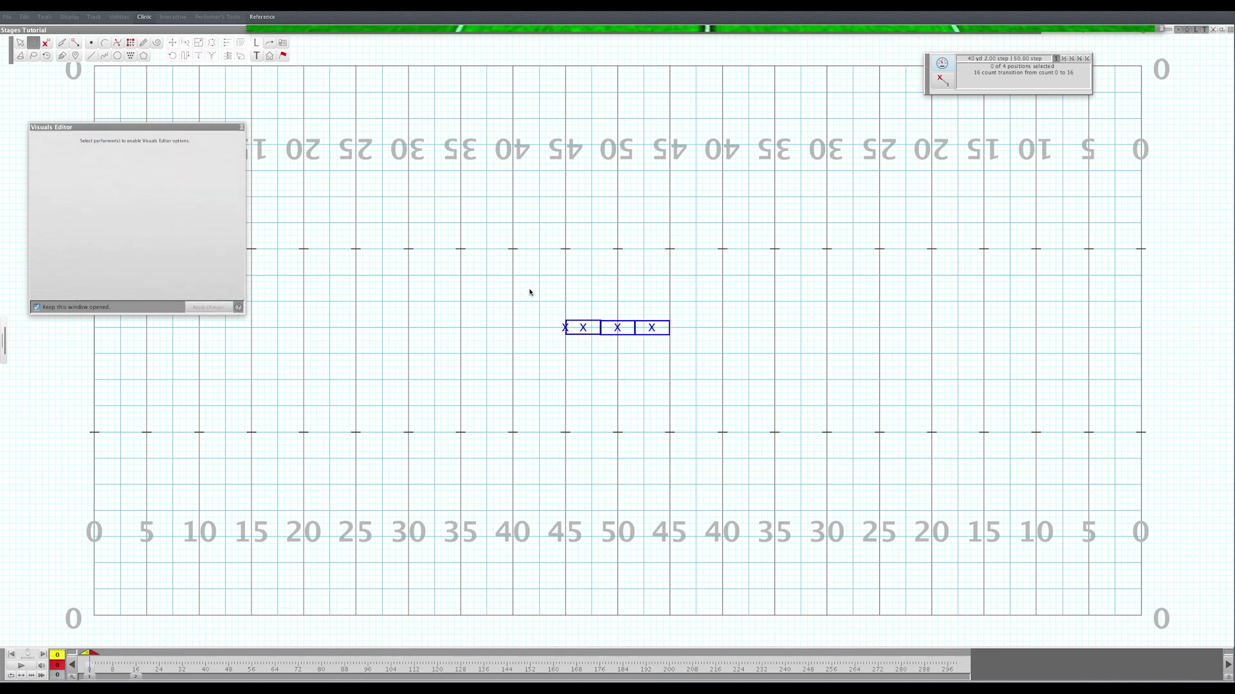
Set the crossing performer to 'Can walk on Performer Props' and play its crossing in 3D
{"action": "left_click", "coordinate": [565, 327]}
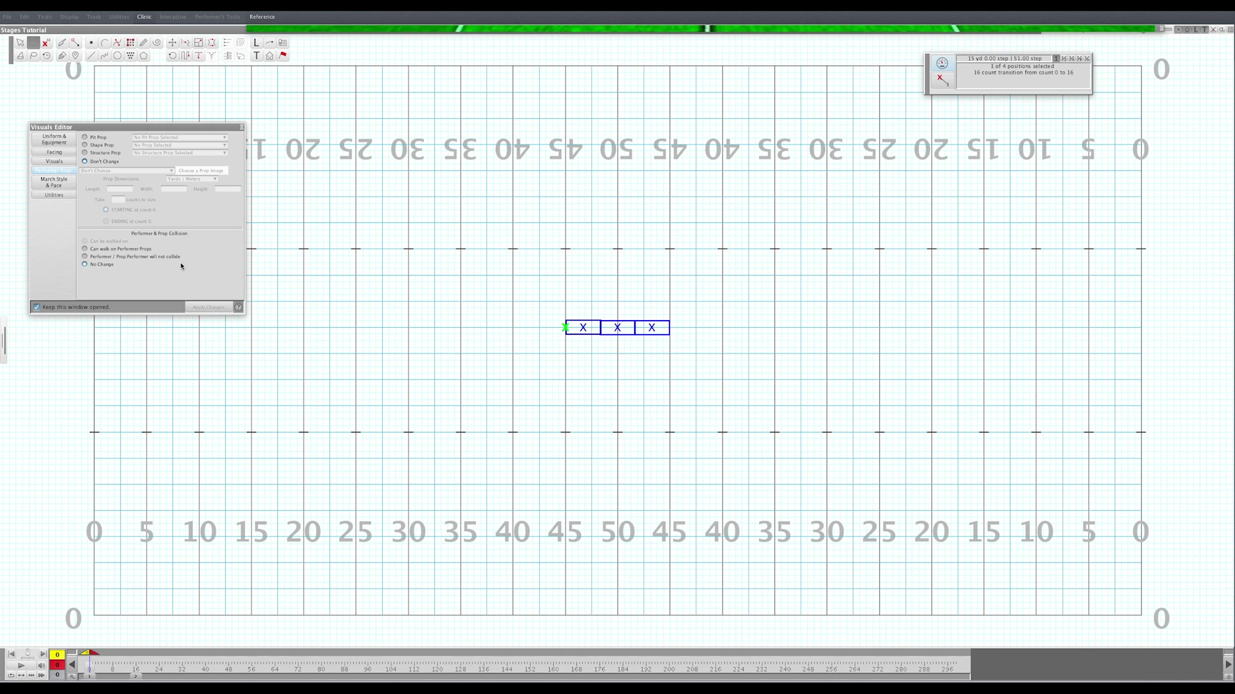
{"action": "left_click", "coordinate": [112, 250]}
{"action": "left_click", "coordinate": [198, 307]}
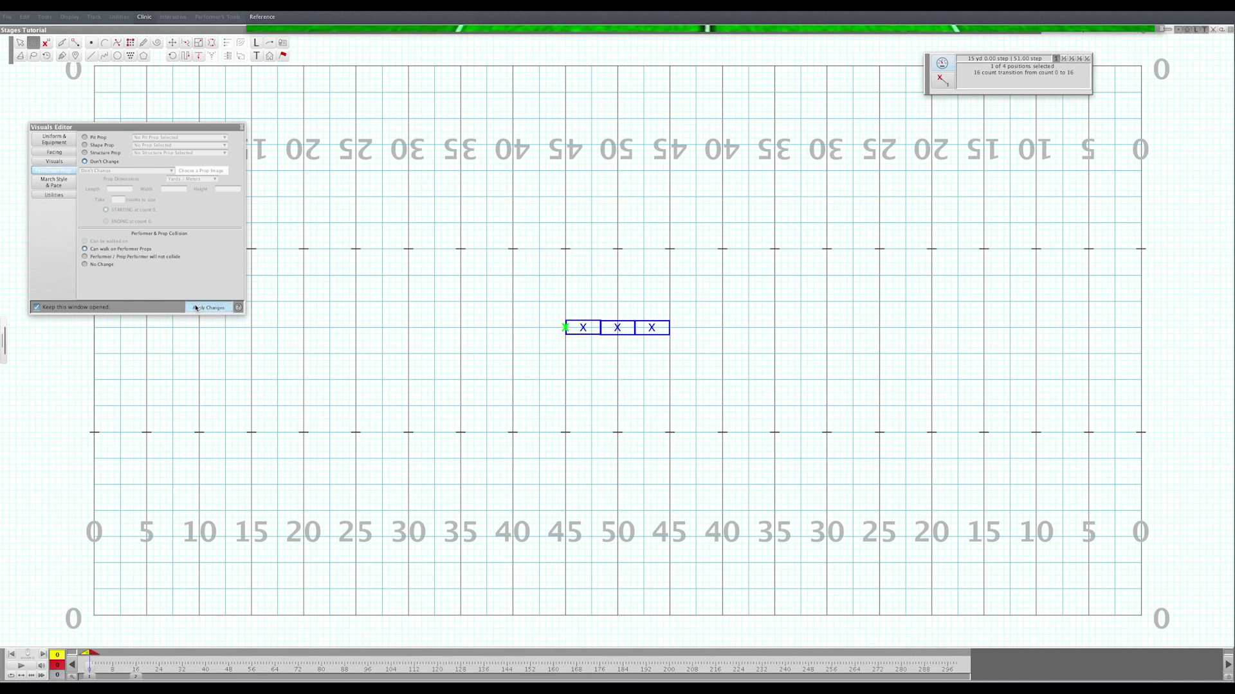
{"action": "left_click", "coordinate": [242, 127]}
{"action": "left_click", "coordinate": [521, 284]}
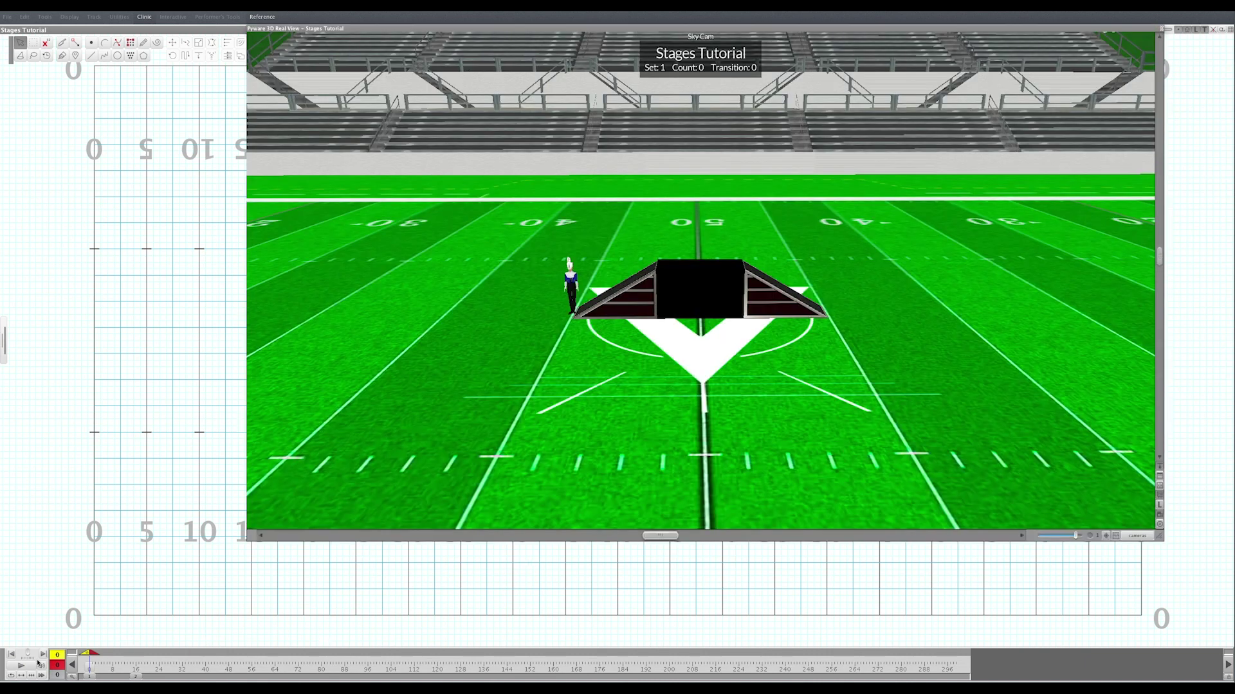
{"action": "left_click", "coordinate": [22, 665]}
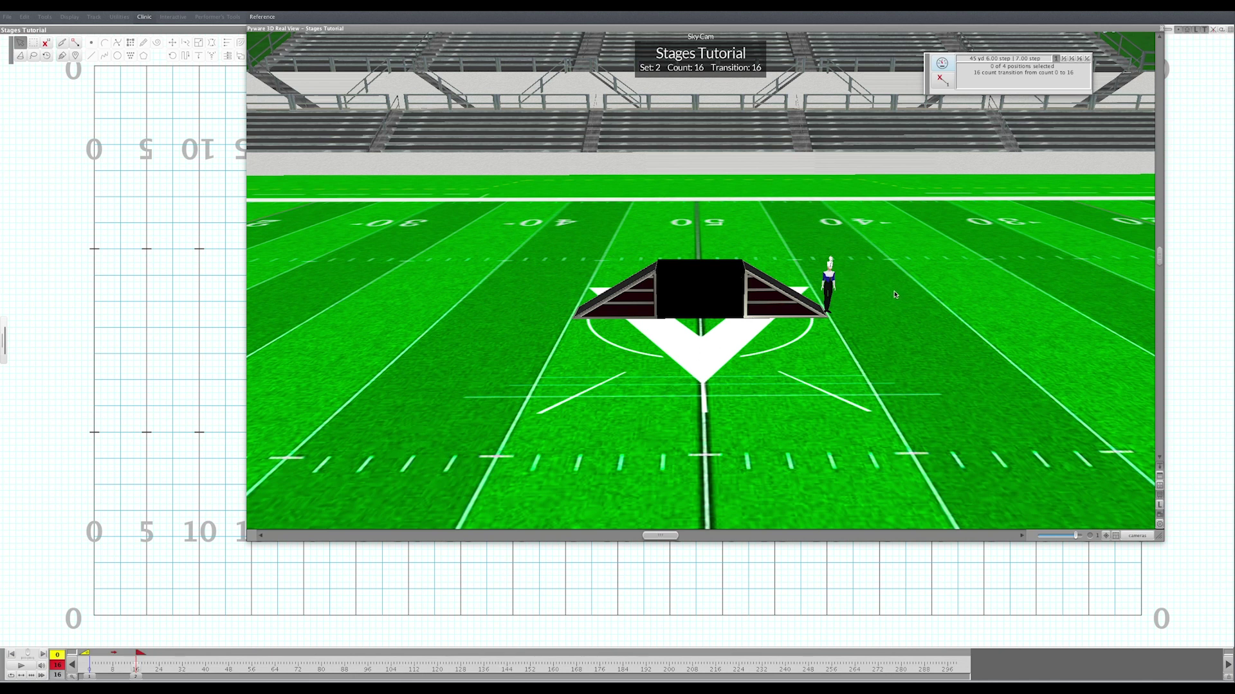
{"action": "key", "text": "ctrl+w"}
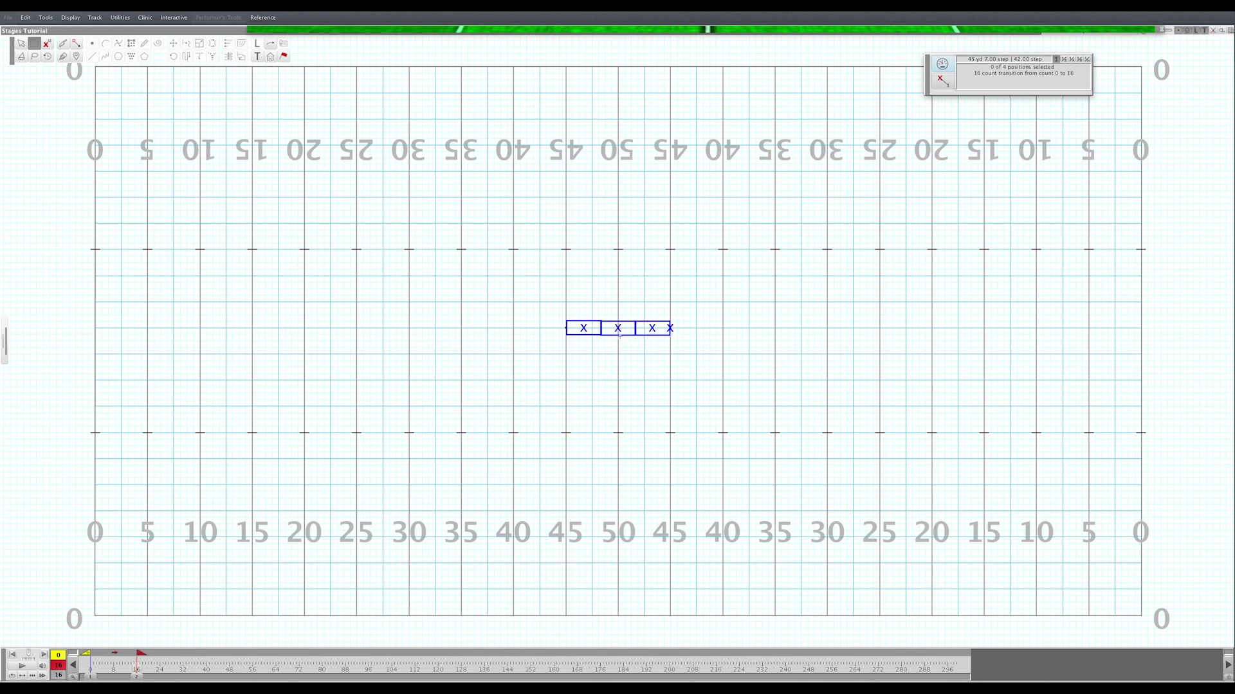
Lock the box stage and both ramps with Lock Selection, then confirm only the performer remains selectable
{"action": "left_click_drag", "start_coordinate": [555, 311], "coordinate": [663, 349]}
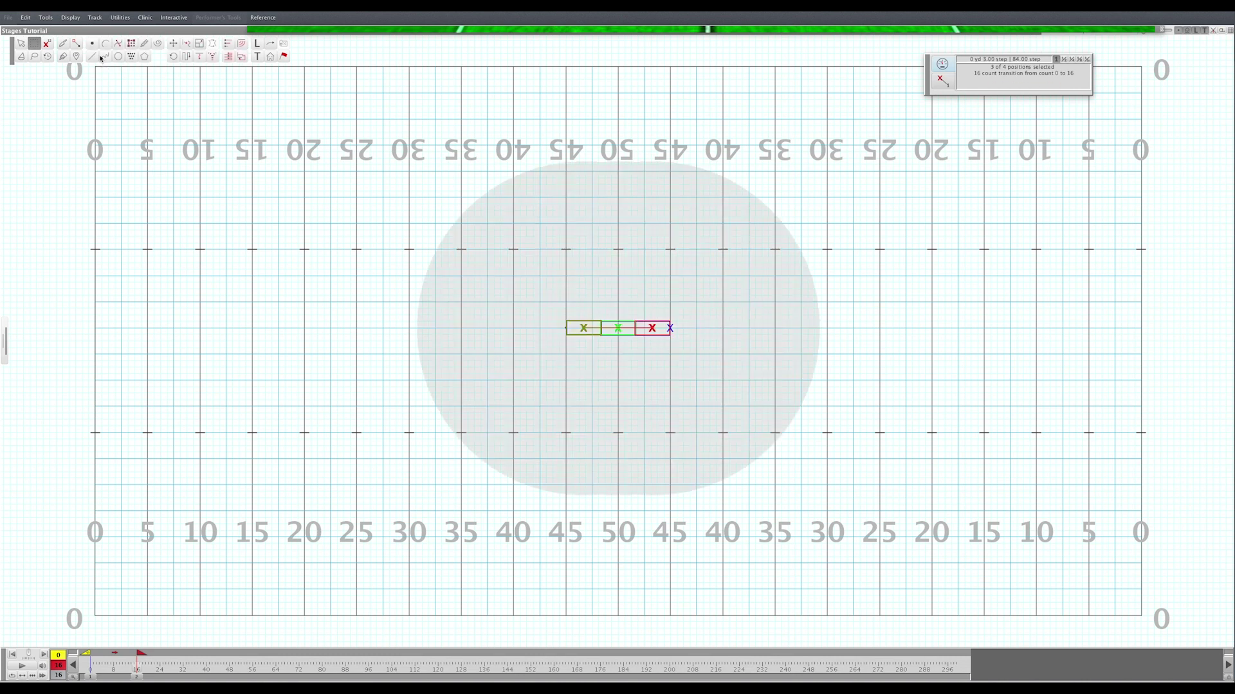
{"action": "left_click", "coordinate": [69, 19]}
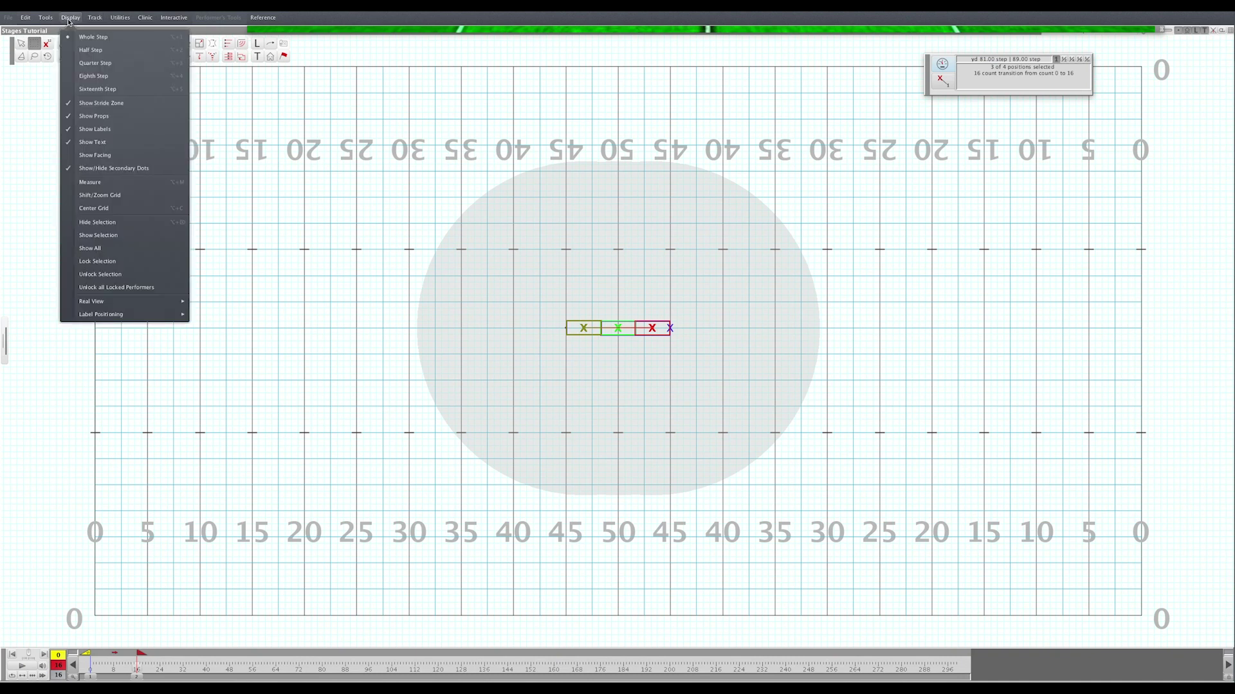
{"action": "left_click", "coordinate": [96, 261]}
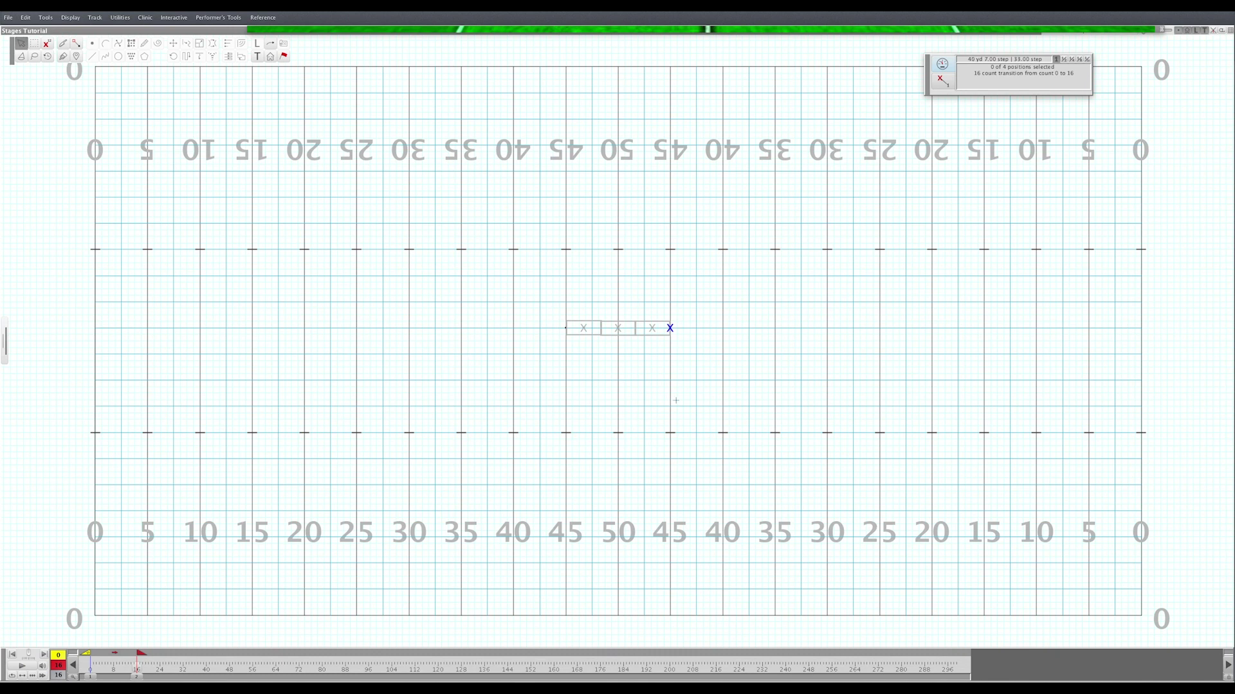
{"action": "left_click_drag", "start_coordinate": [645, 311], "coordinate": [680, 341]}
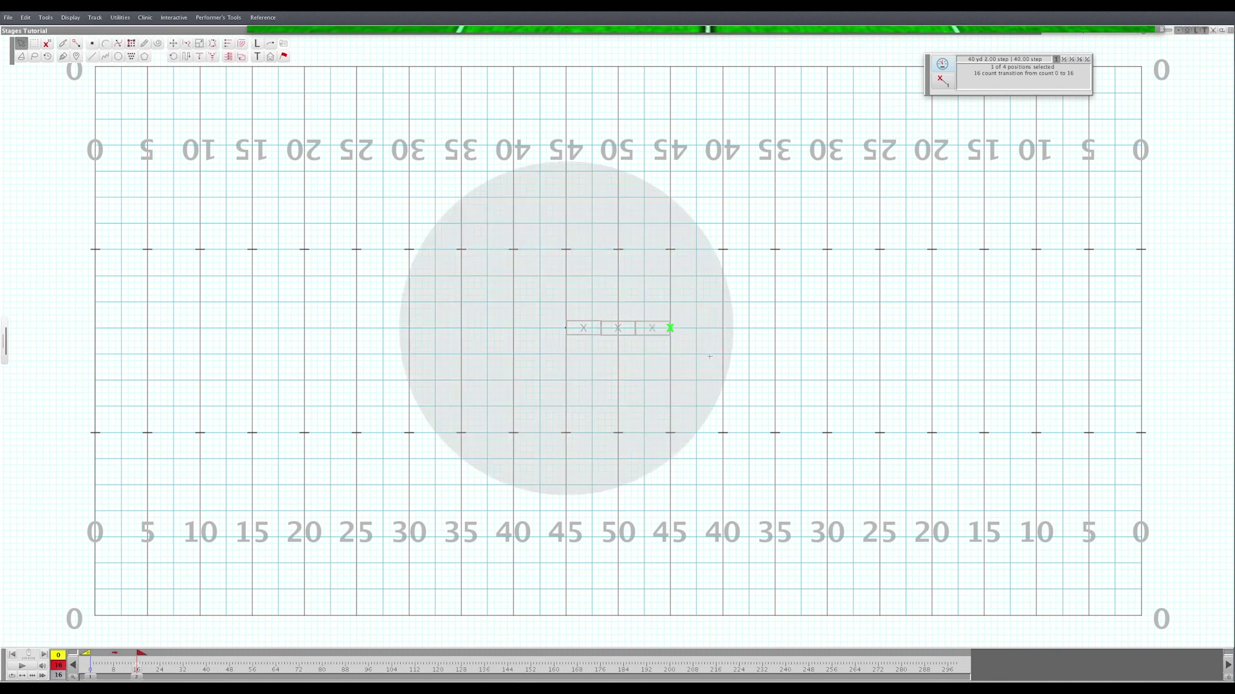